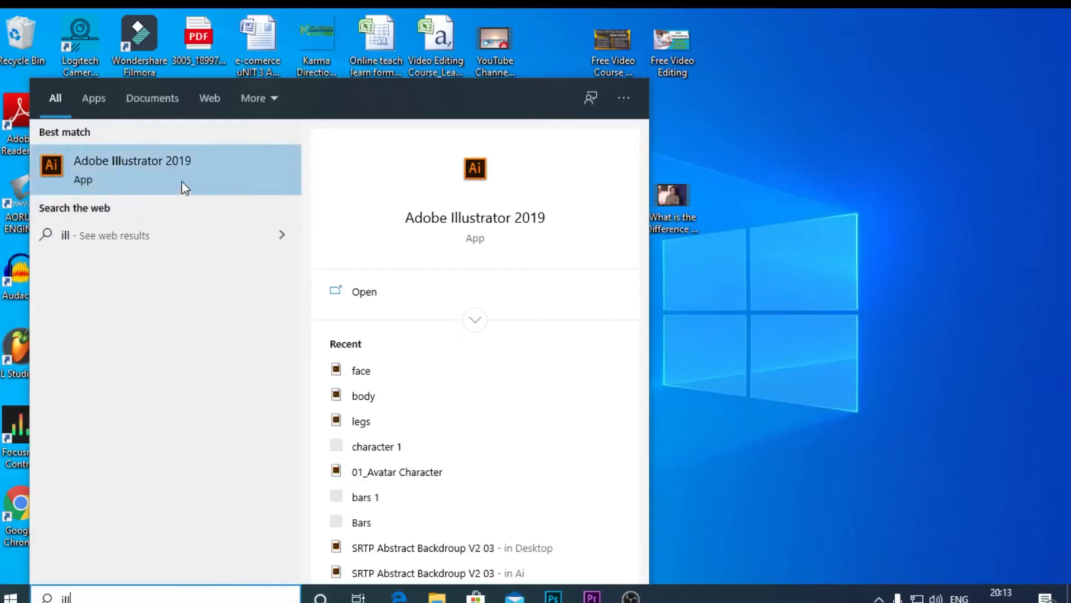
Launch Adobe Illustrator 2019 from the 'ill' search results in the Start menu
left_click(184, 170)
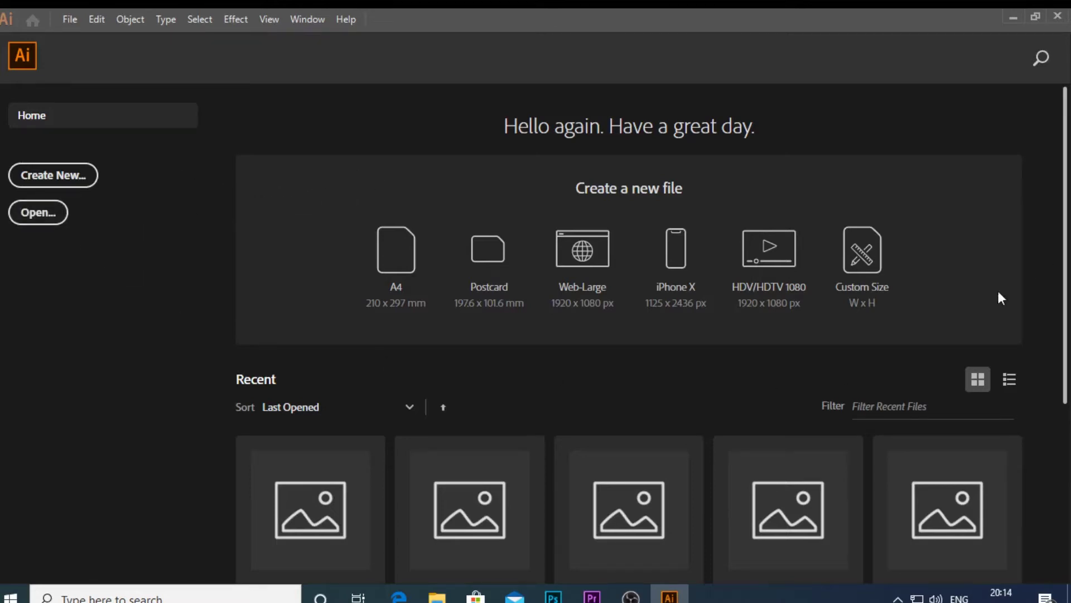
scroll(813, 424, "down", 3)
scroll(813, 427, "down", 2)
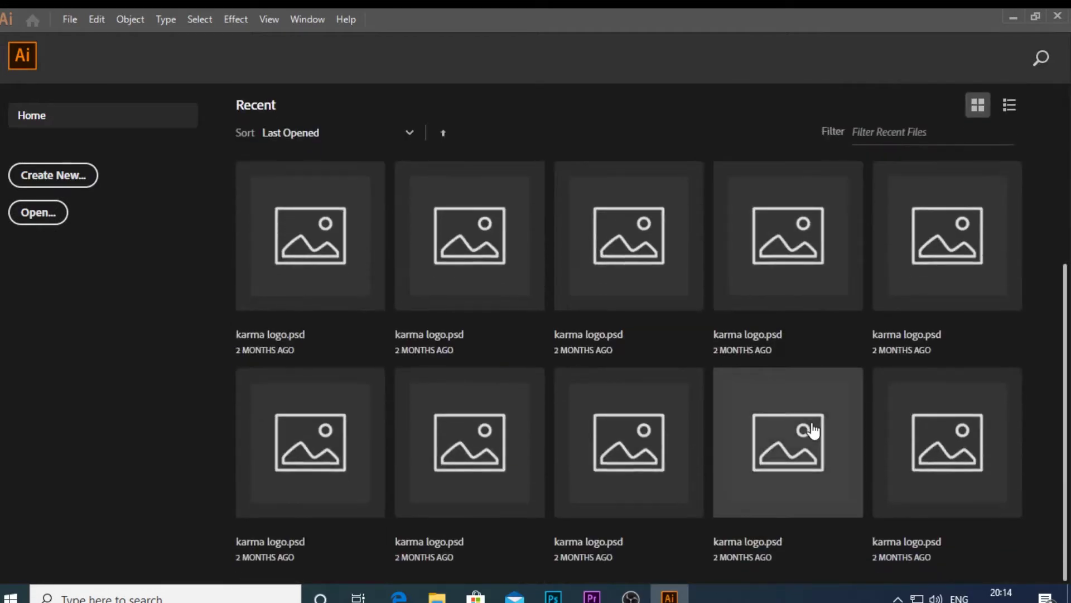
scroll(567, 430, "up", 1)
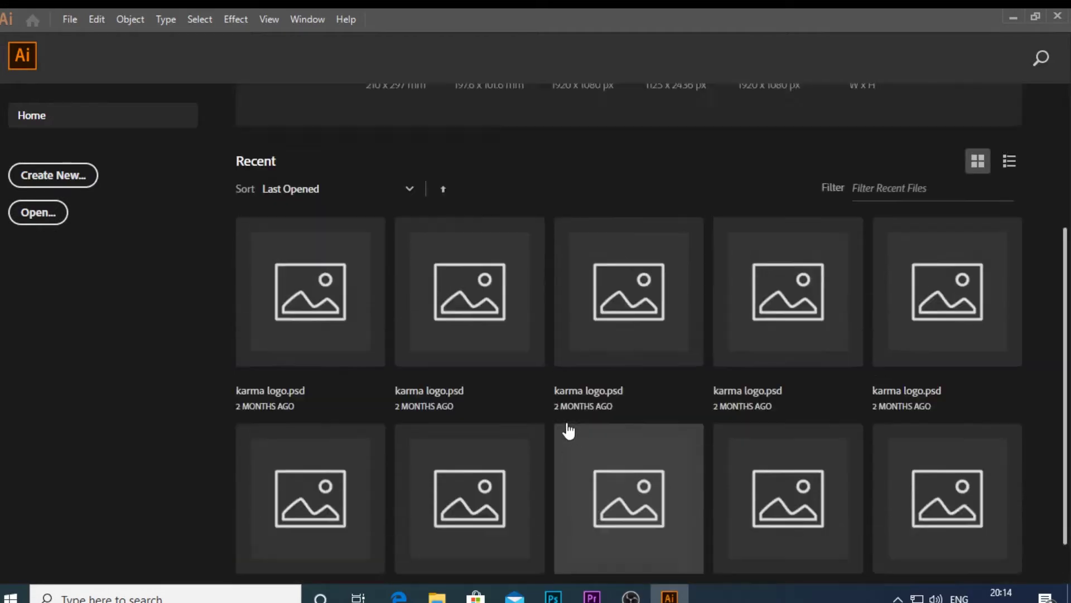
scroll(566, 427, "up", 4)
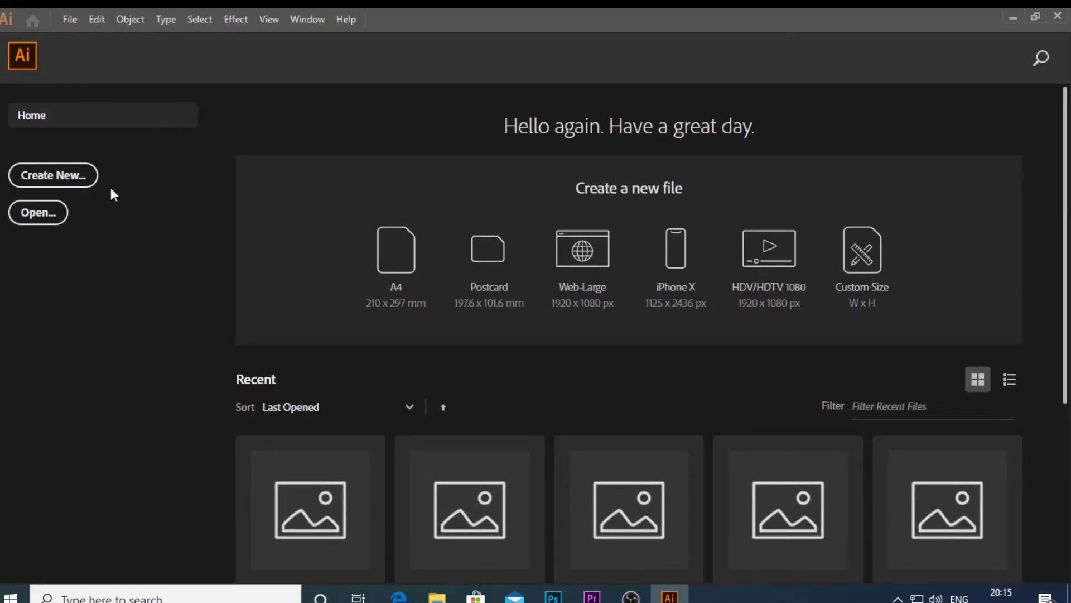
Open the new-document presets and browse the Mobile, Web, Print and Film & Video tabs
left_click(72, 174)
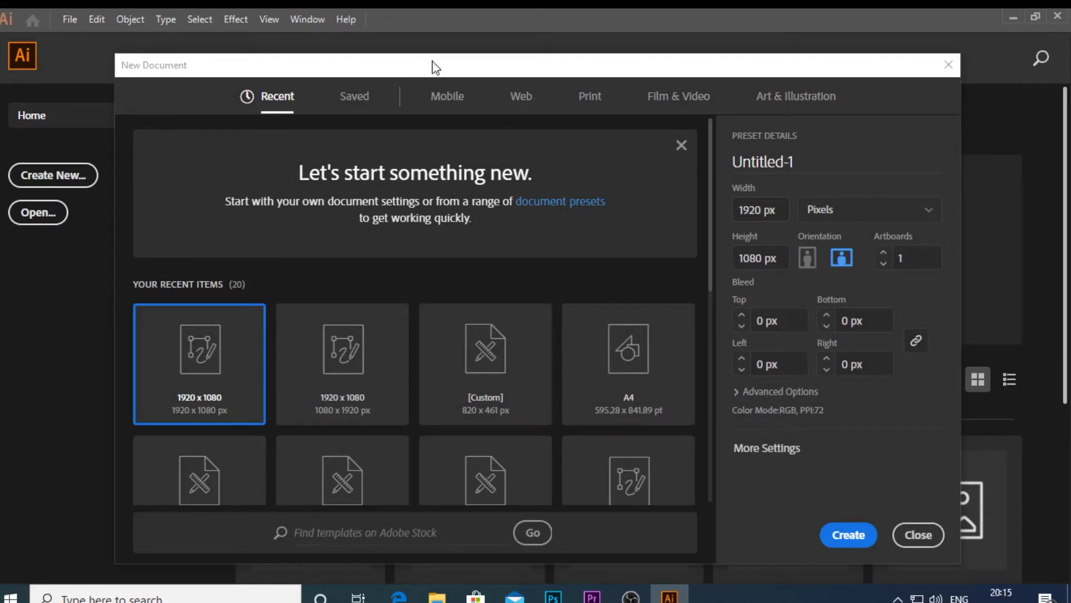
left_click(449, 96)
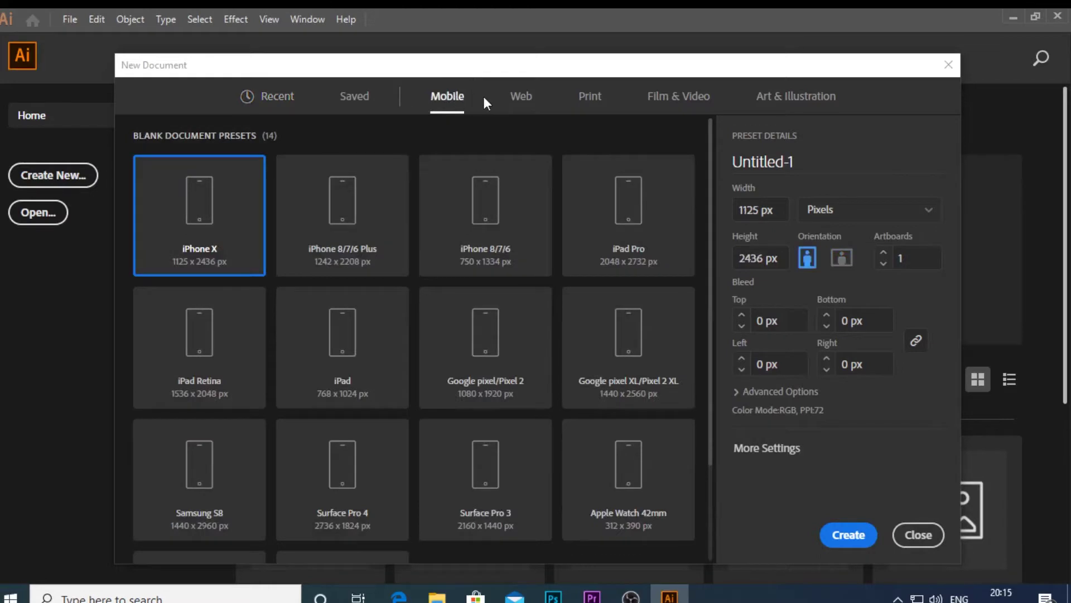
left_click(509, 97)
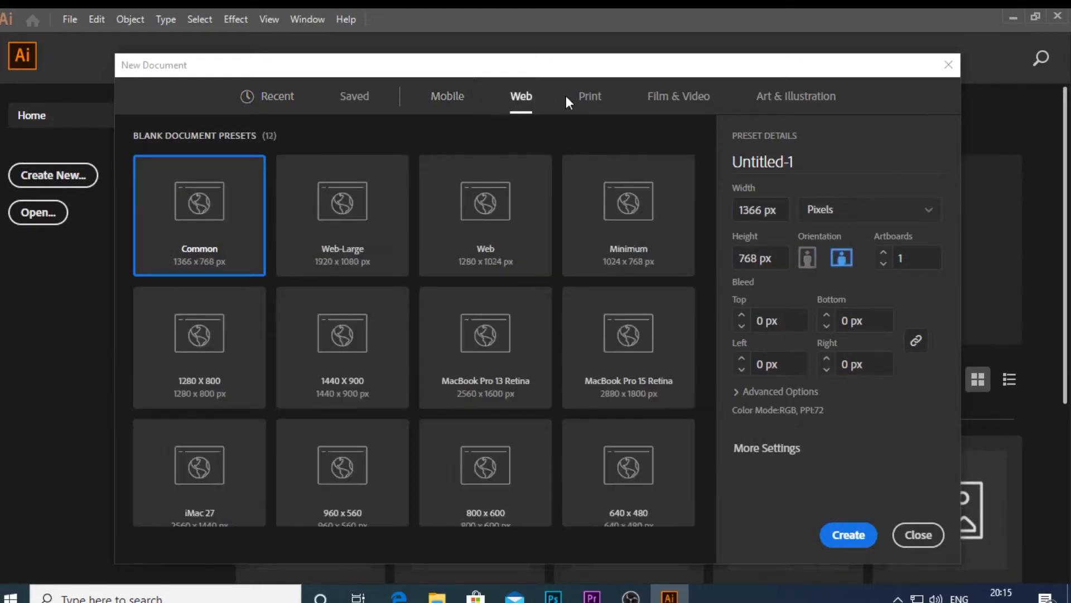
left_click(602, 99)
left_click(656, 103)
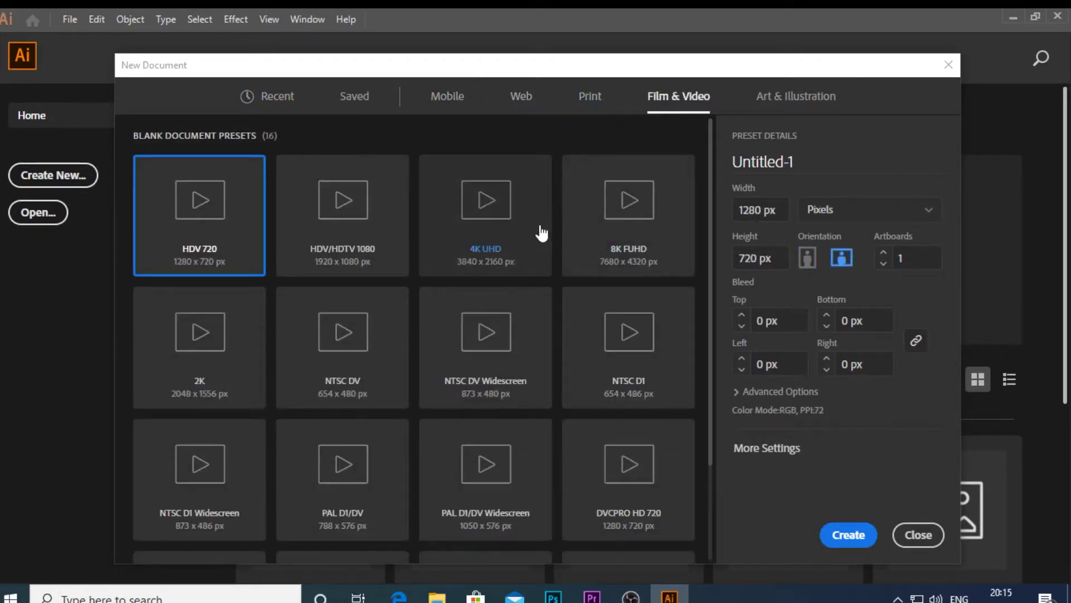
left_click(453, 109)
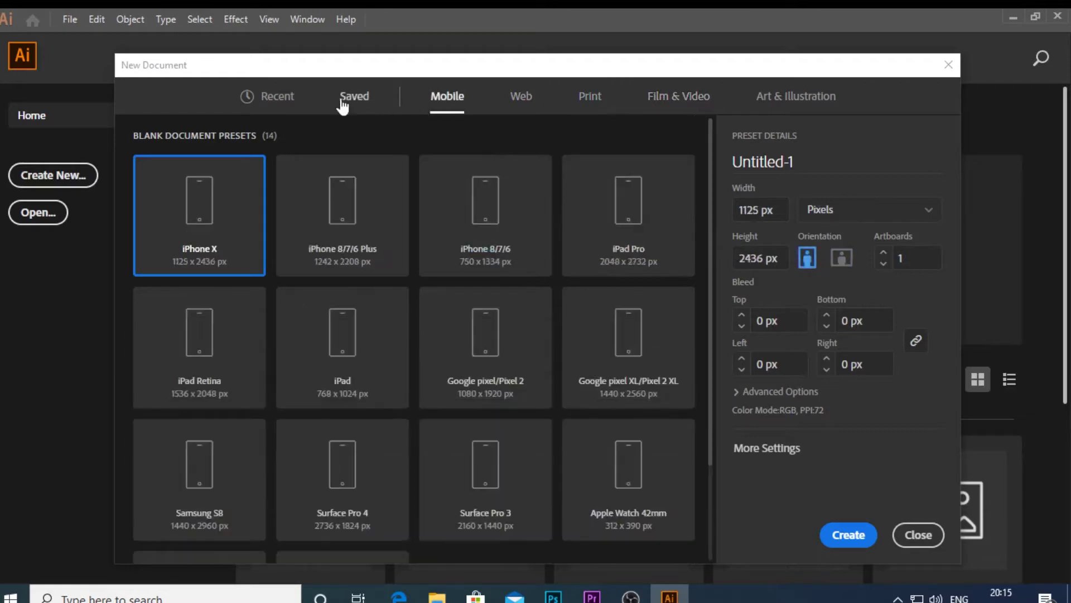
left_click(286, 103)
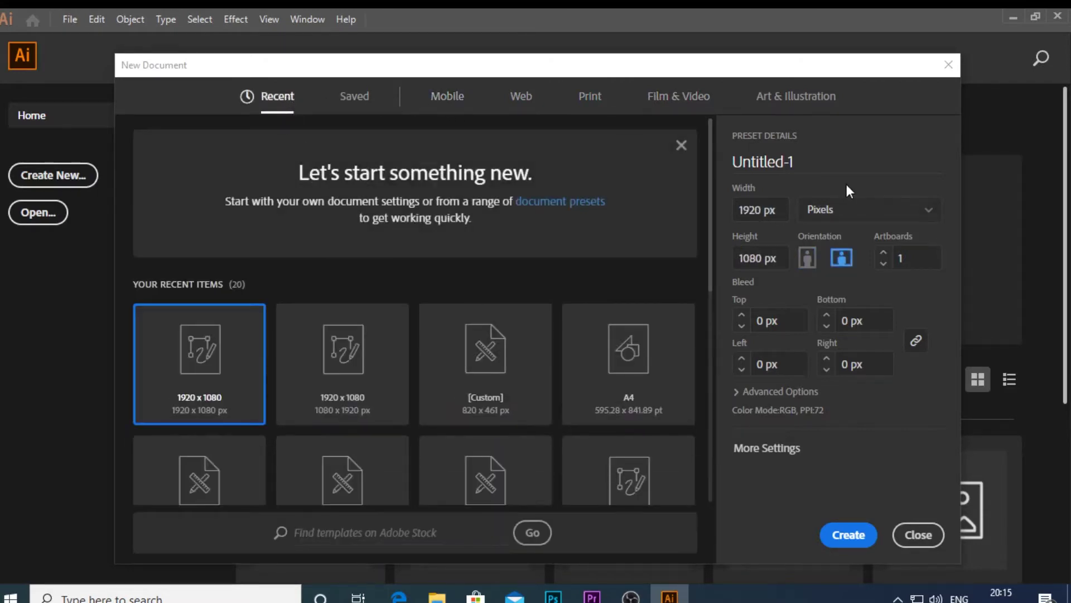
Name the 1920×1080 px document 'Online Photo editing' and create it
left_click(794, 160)
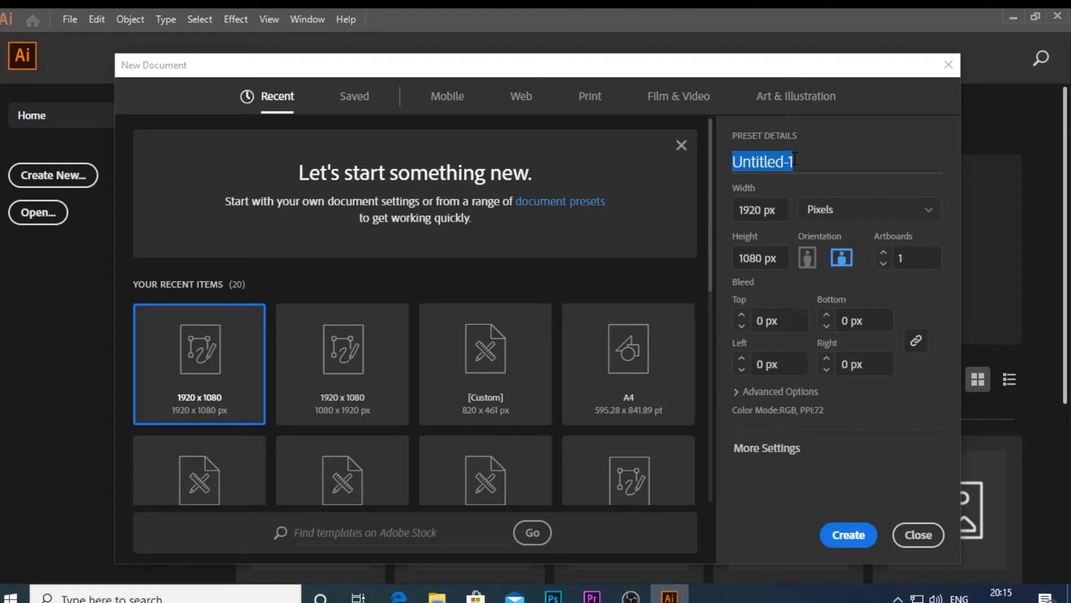
type("Online Ph")
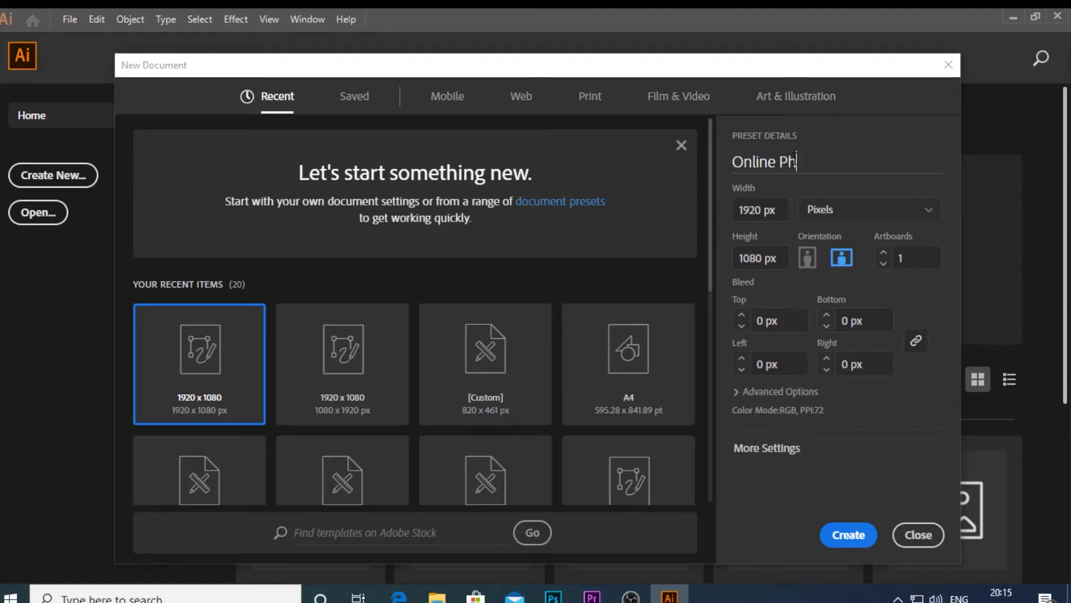
type("oto ")
type("editing")
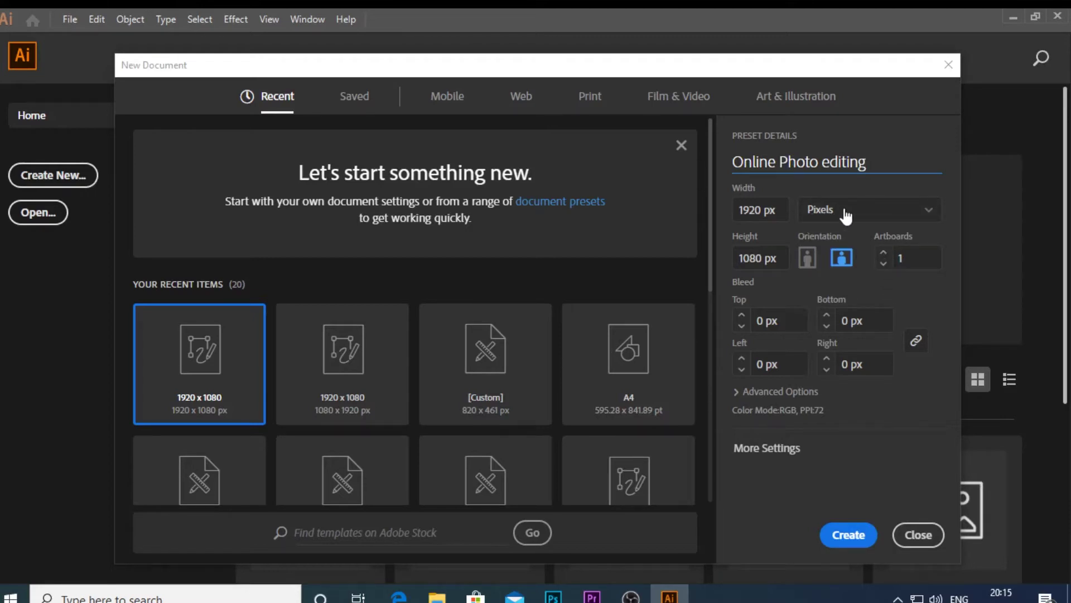
left_click(842, 537)
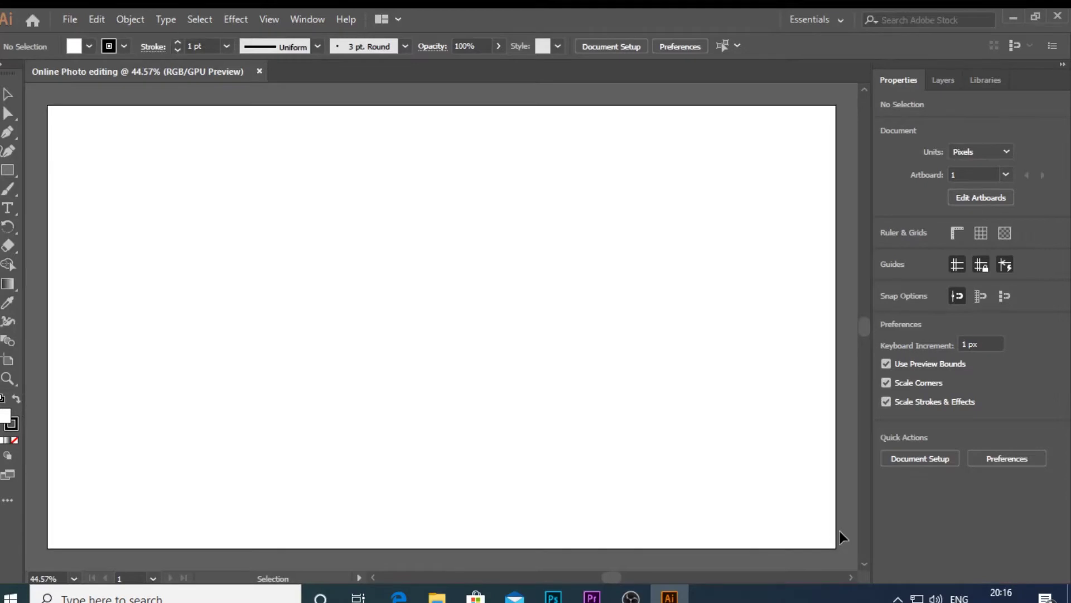
Keep the document units set to Pixels in the Properties panel
key("super+plus")
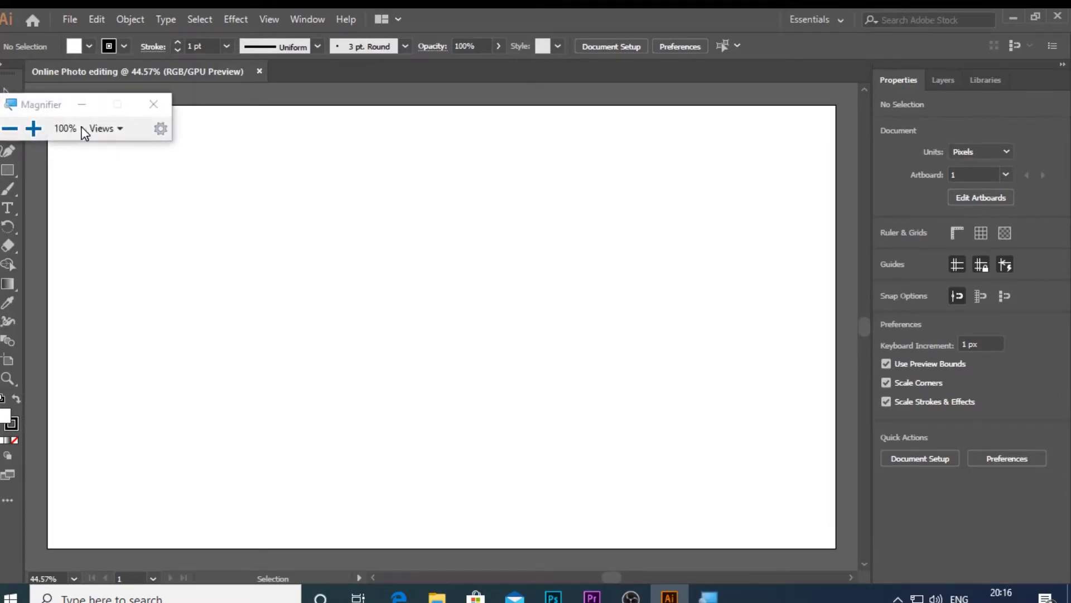
left_click(75, 106)
key("super+plus")
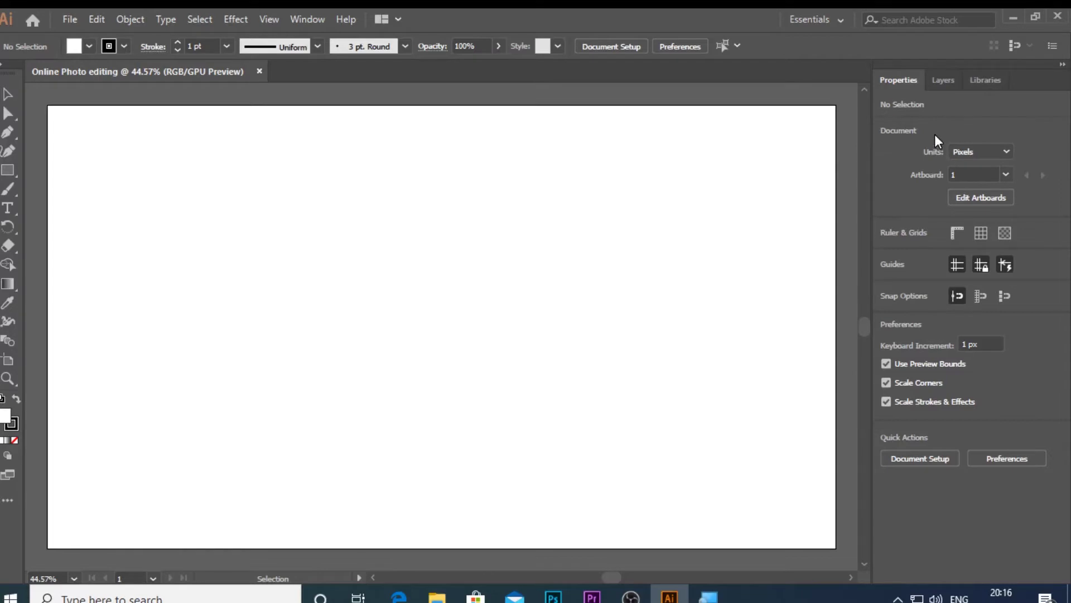
left_click(1000, 150)
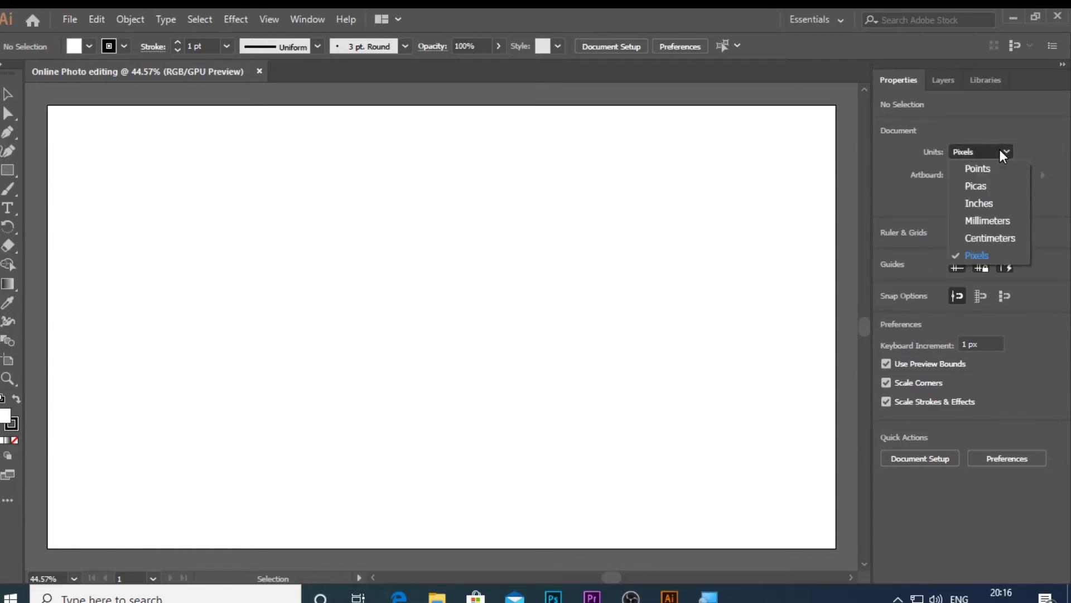
left_click(1000, 149)
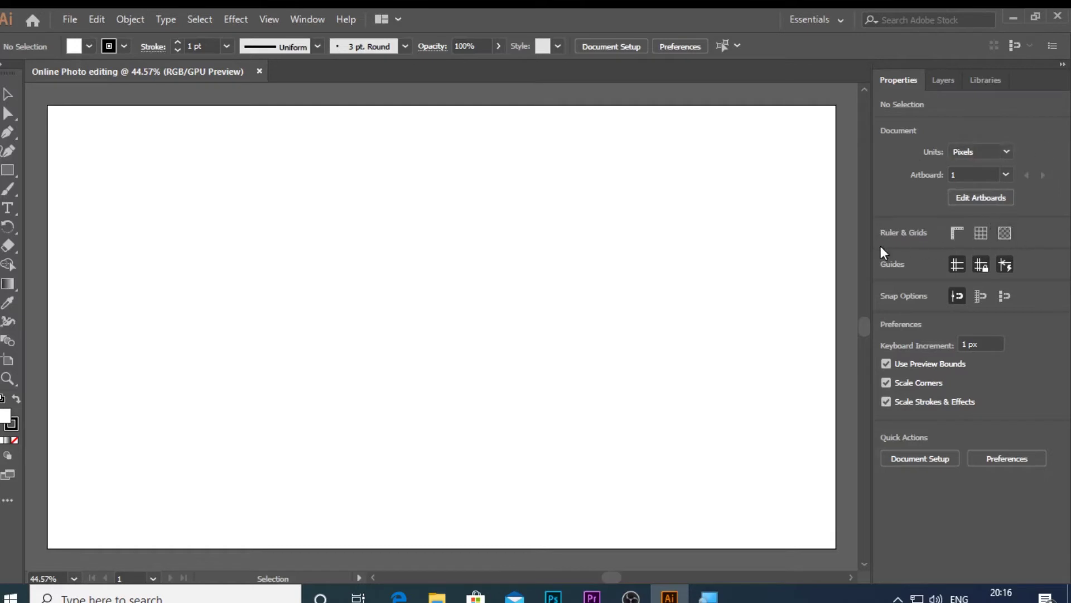
Show the rulers, toggle the grid and transparency grid, and hide the guides
left_click(956, 233)
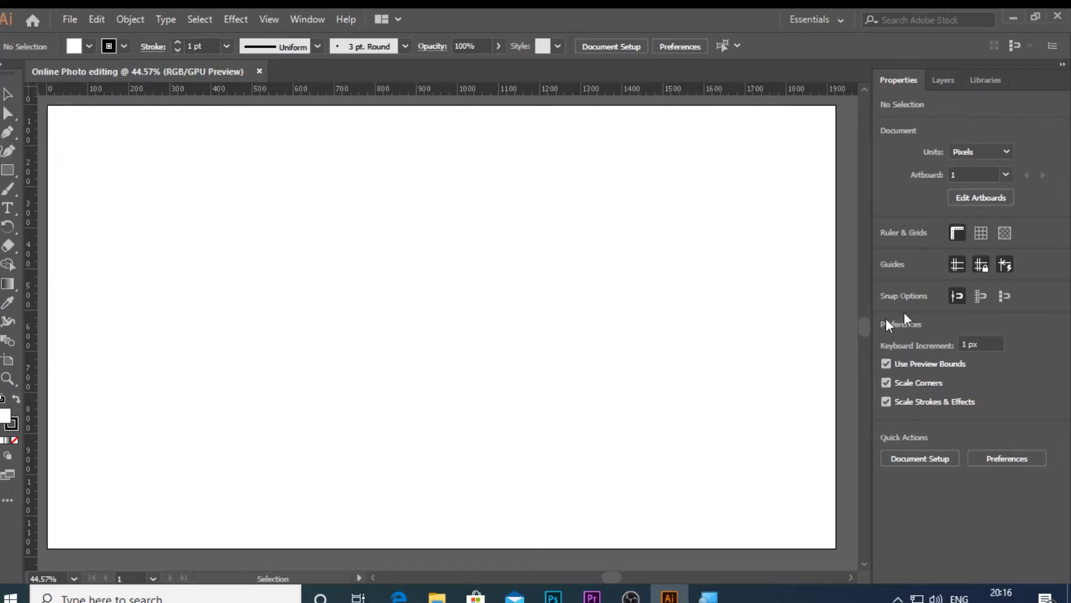
left_click(982, 239)
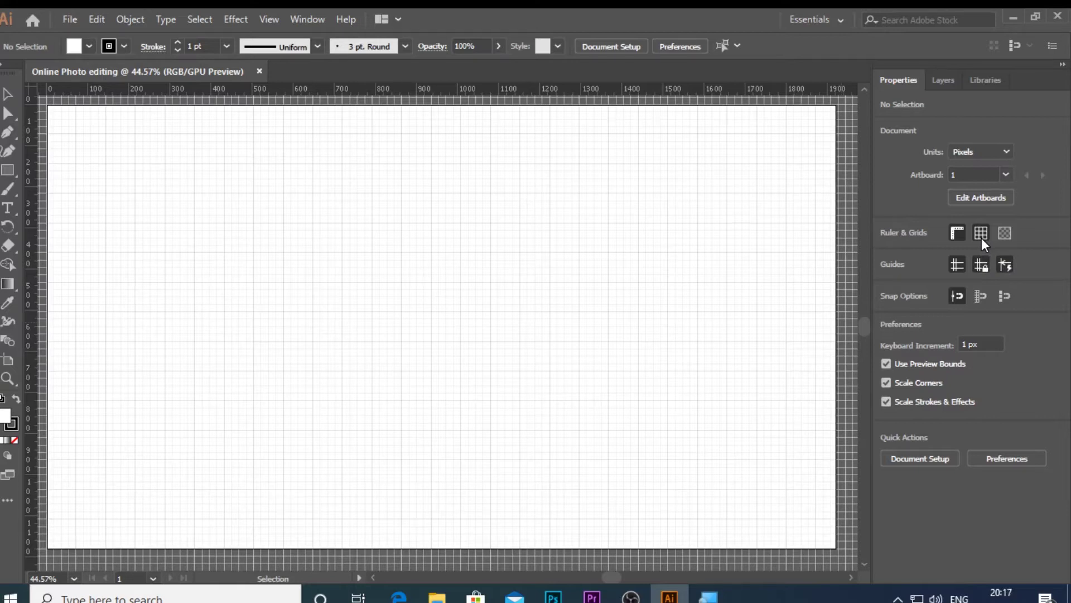
left_click(1003, 233)
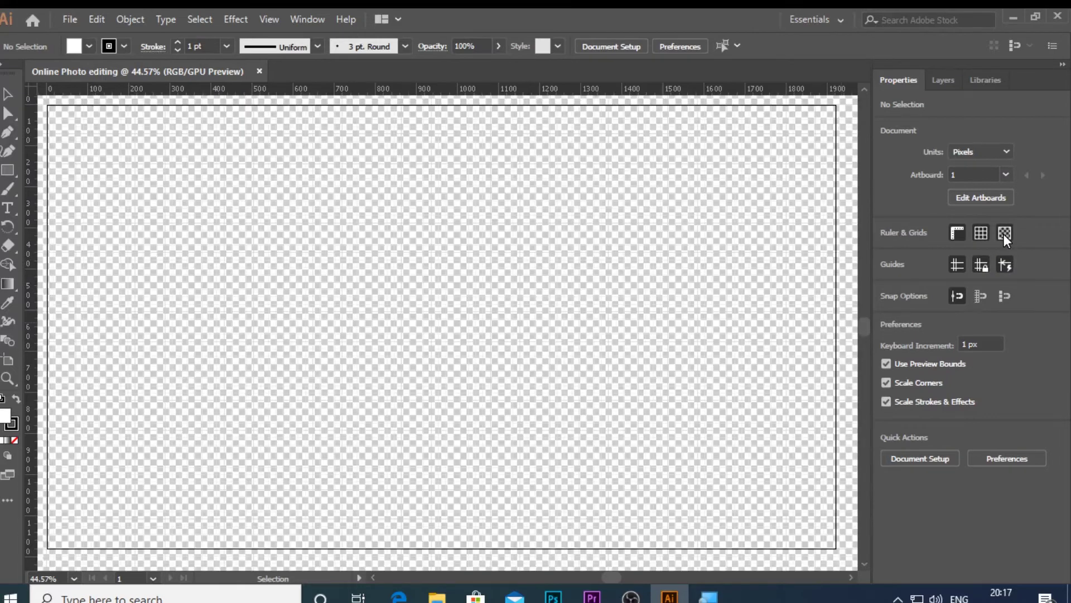
left_click(1004, 233)
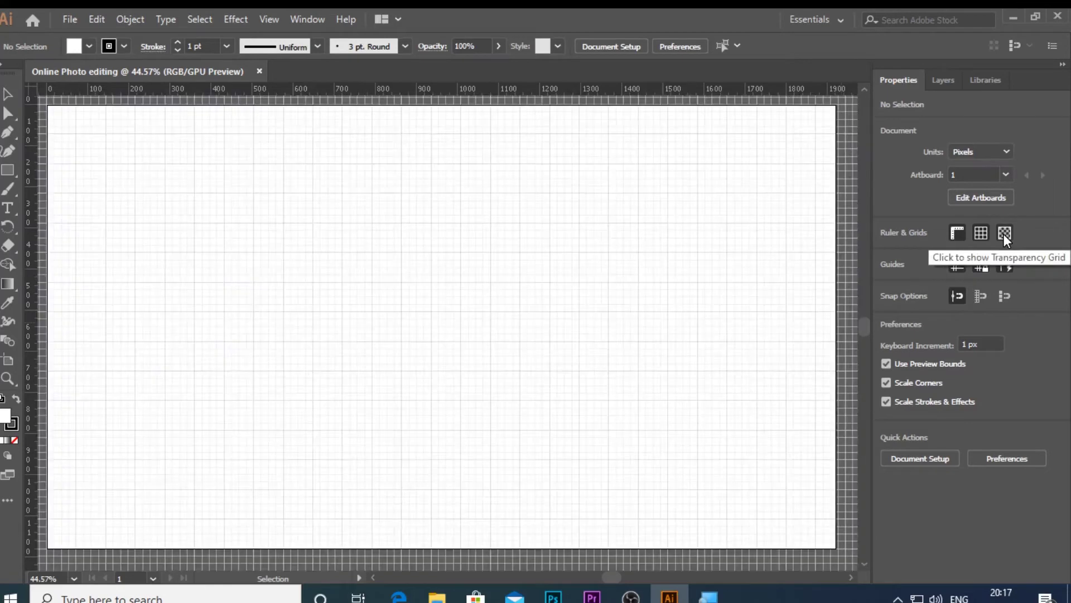
left_click(1002, 232)
left_click(1002, 232)
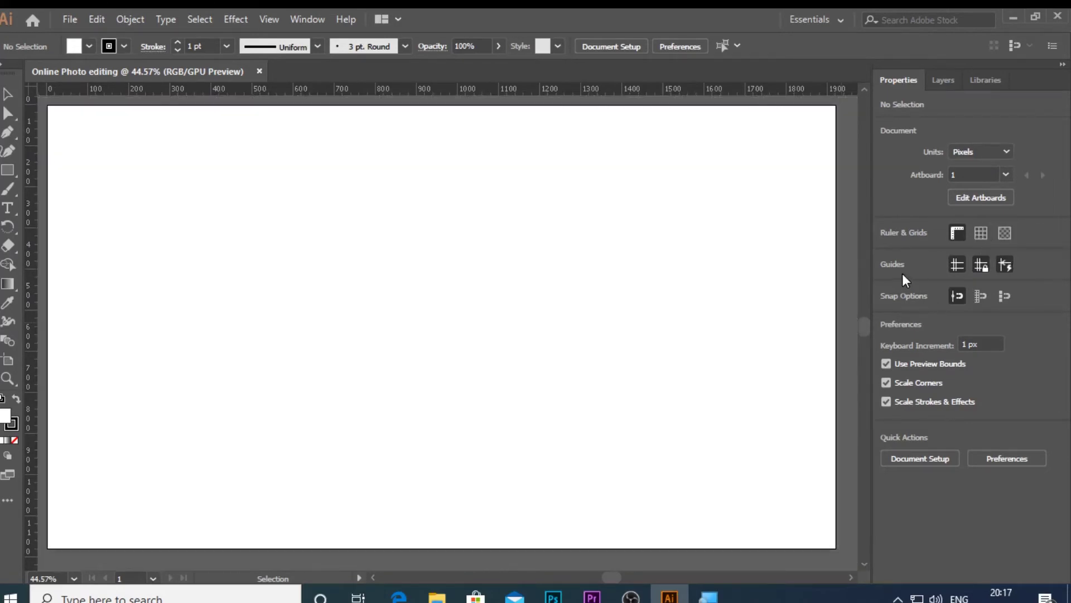
left_click(958, 264)
Draw two overlapping test rectangles on the artboard
left_click(8, 169)
left_click_drag(149, 175, 466, 352)
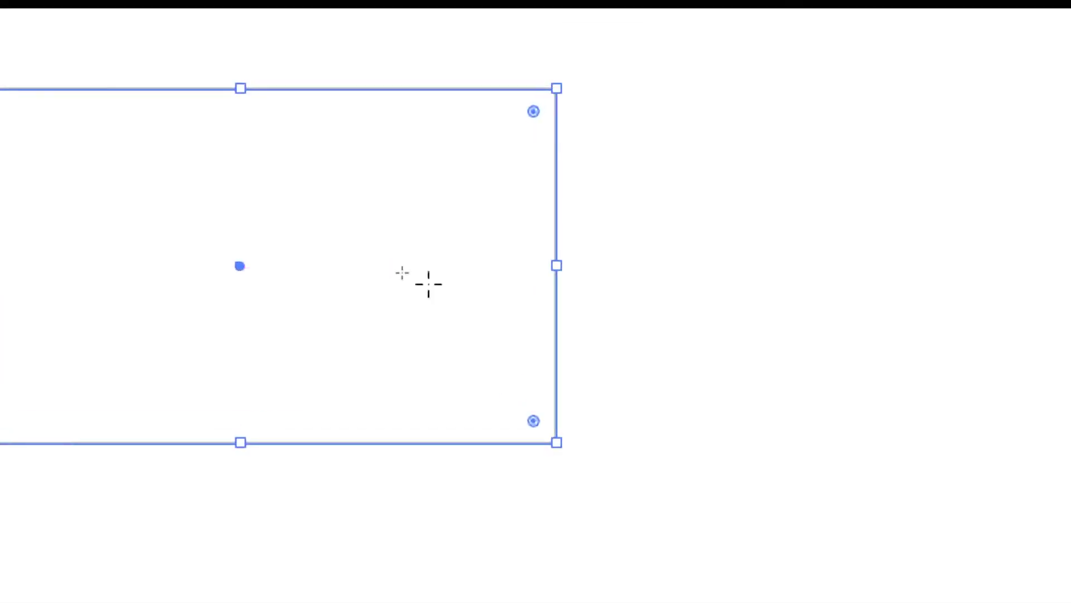
left_click_drag(523, 289, 994, 556)
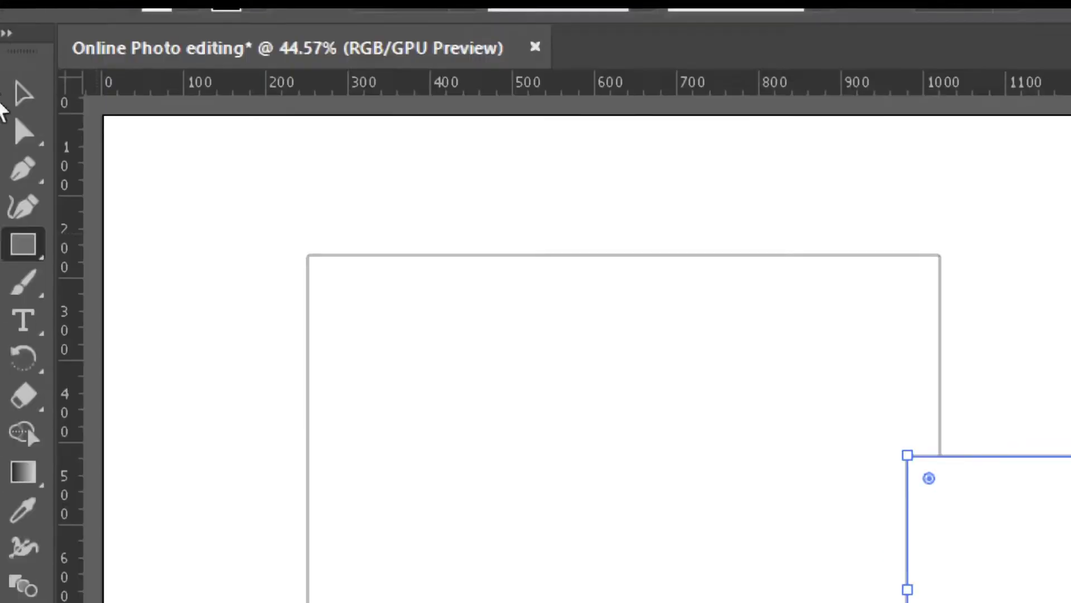
Move the second rectangle over the first, delete it, and show the Layers list
left_click(22, 101)
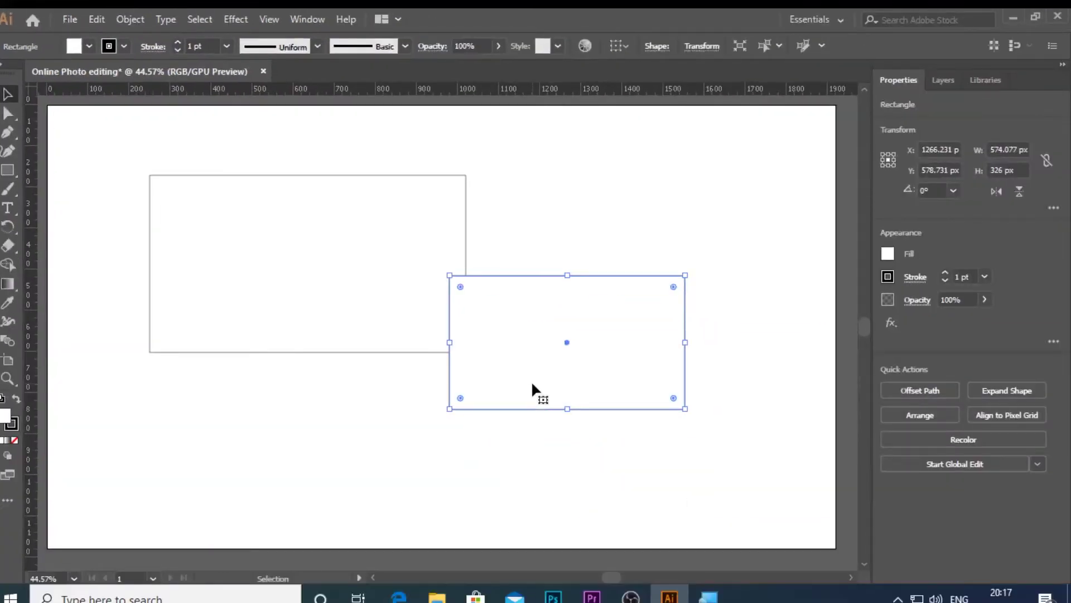
mouse_move(531, 385)
left_mouse_down()
mouse_move(394, 363)
mouse_move(420, 295)
left_mouse_up()
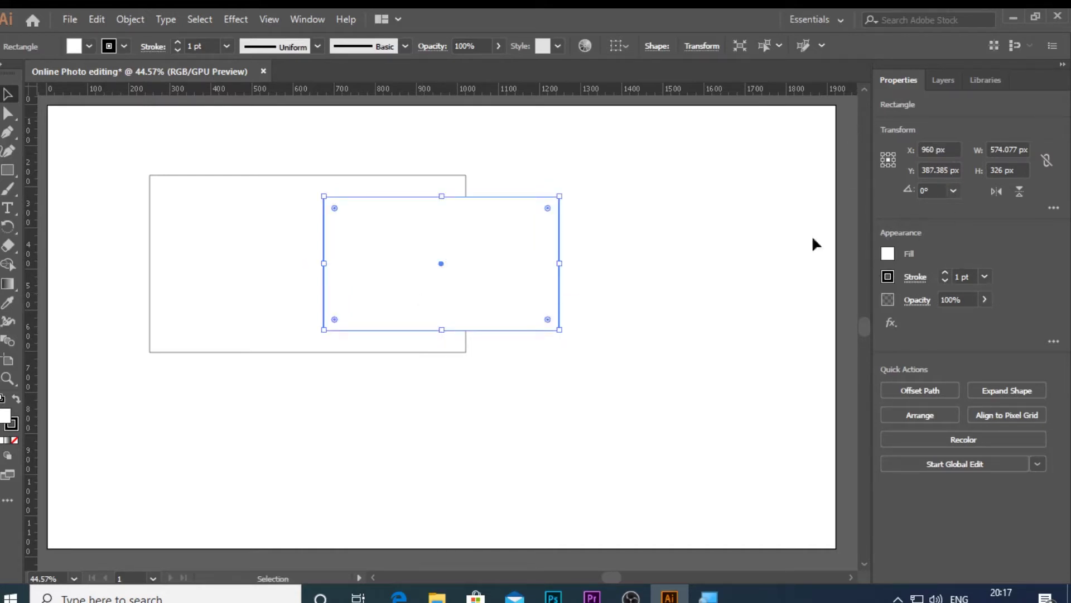
key("Delete")
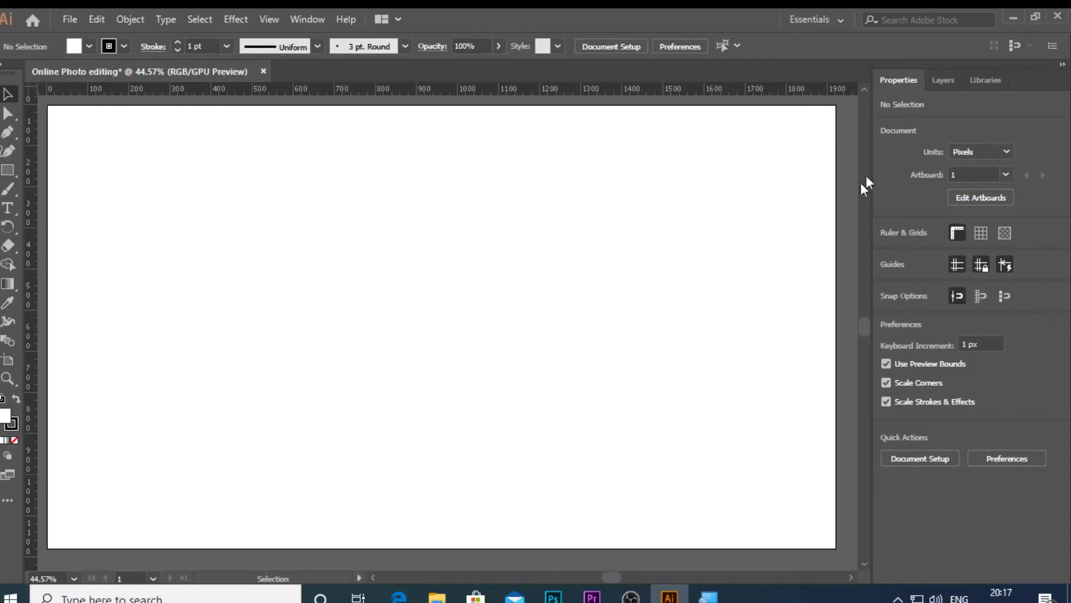
left_click(942, 80)
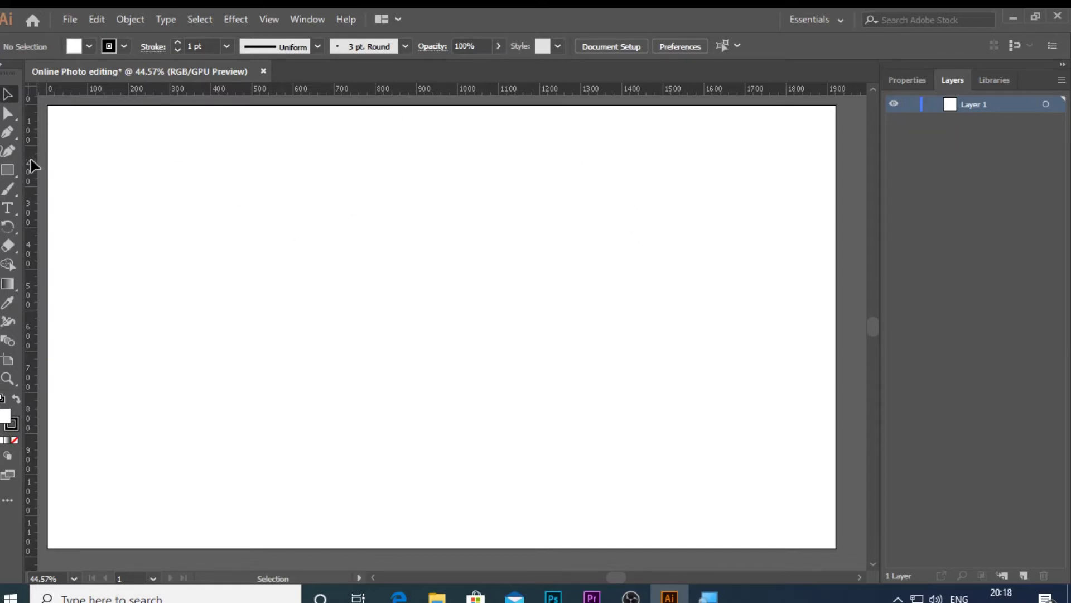
Draw a large rectangle with a smaller rectangle nested inside it
left_click(9, 171)
left_click_drag(155, 181, 603, 460)
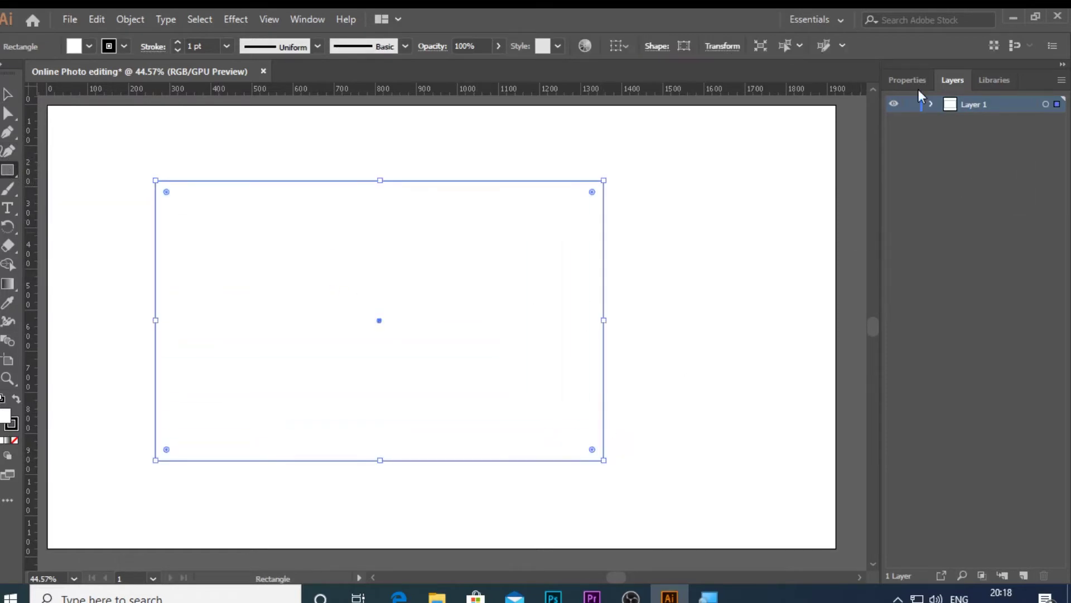
left_click(931, 105)
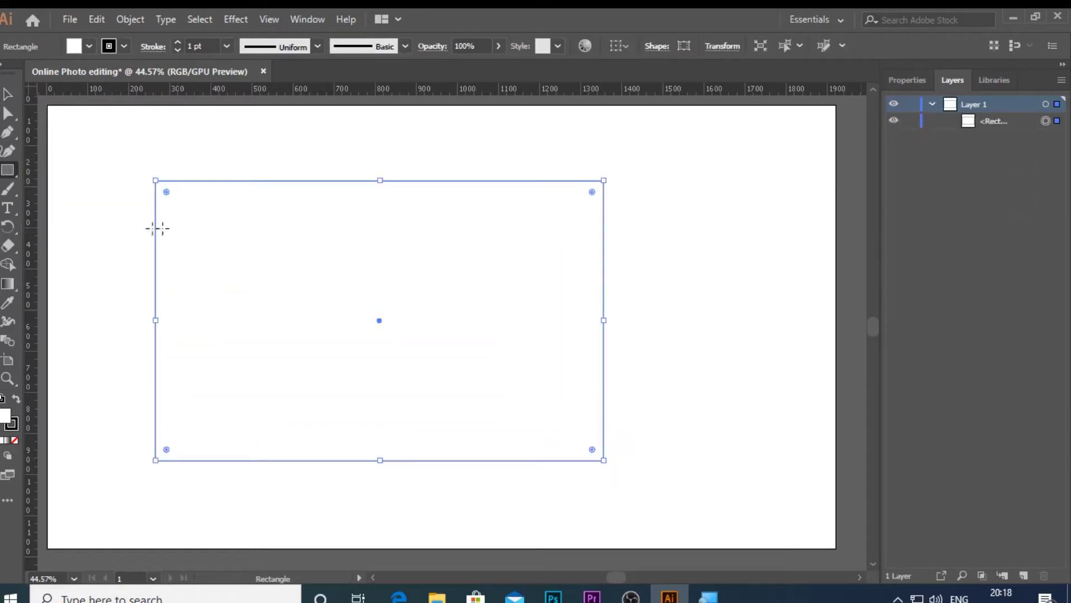
left_click_drag(271, 243, 491, 409)
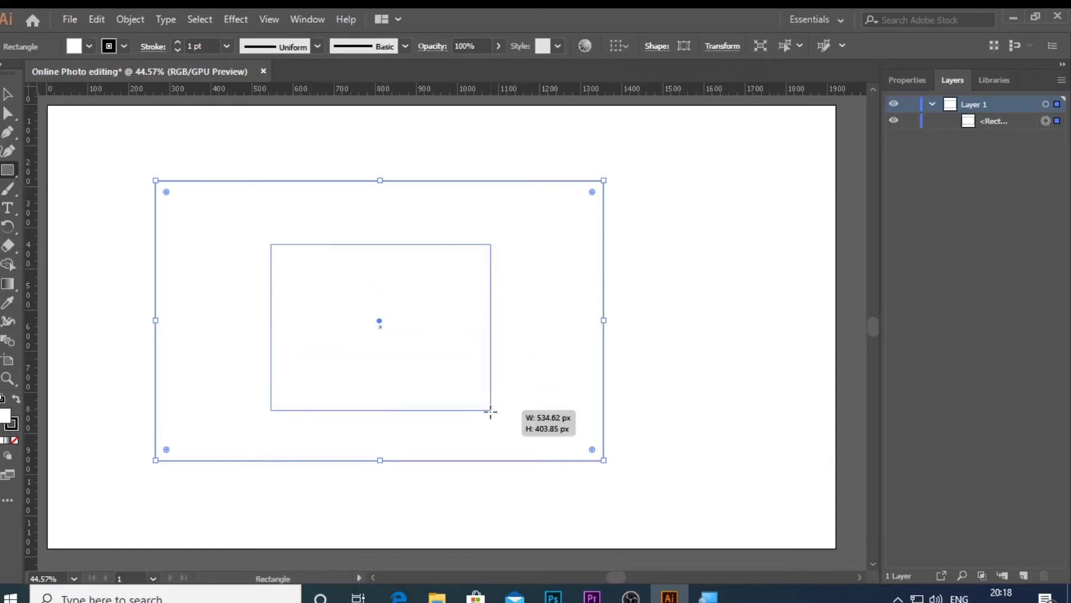
Draw a wide ellipse overlapping both rectangles and check it under Layer 1
left_click(7, 169)
left_click(83, 189)
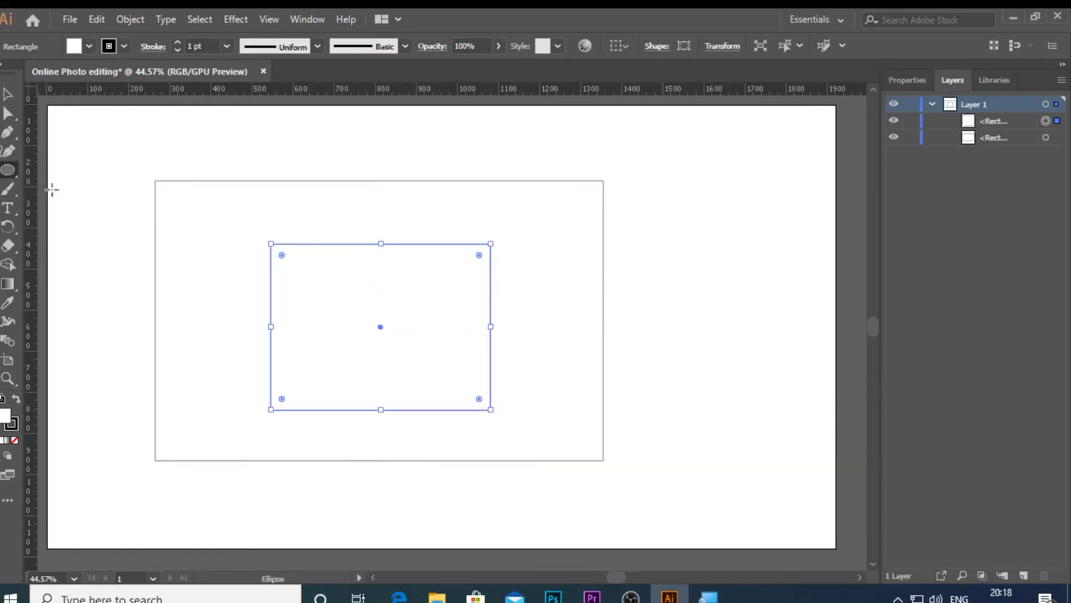
left_click_drag(92, 181, 519, 393)
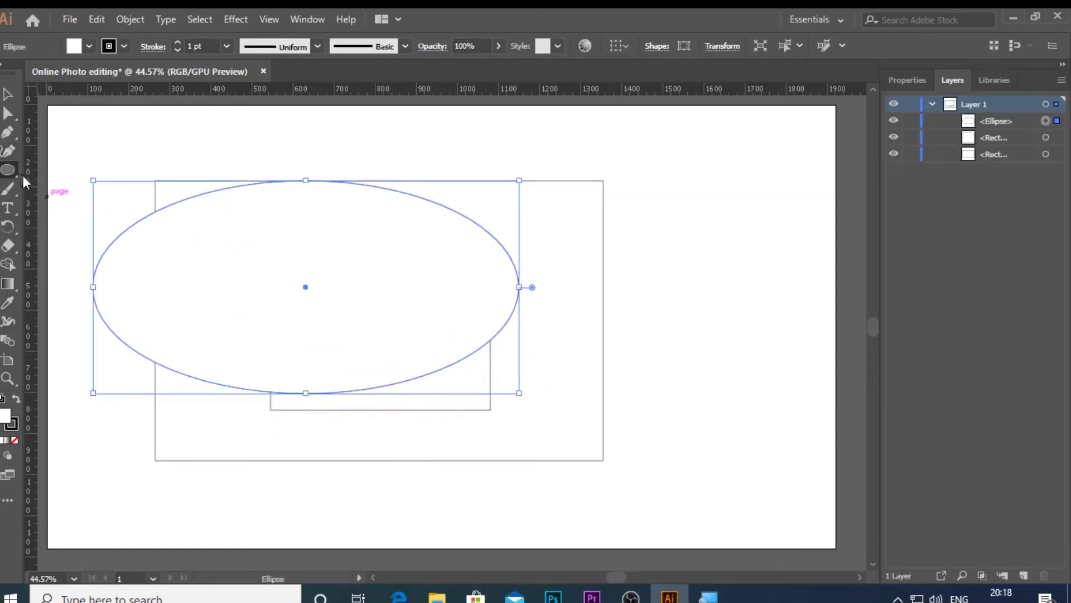
left_click(564, 272)
left_click(569, 331)
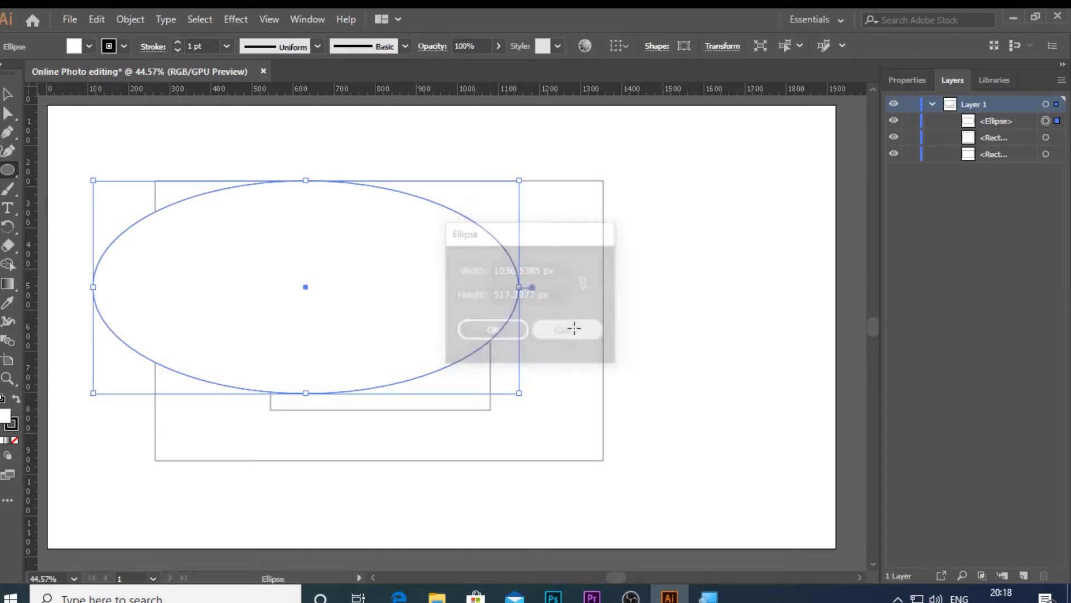
key("v")
left_click(10, 97)
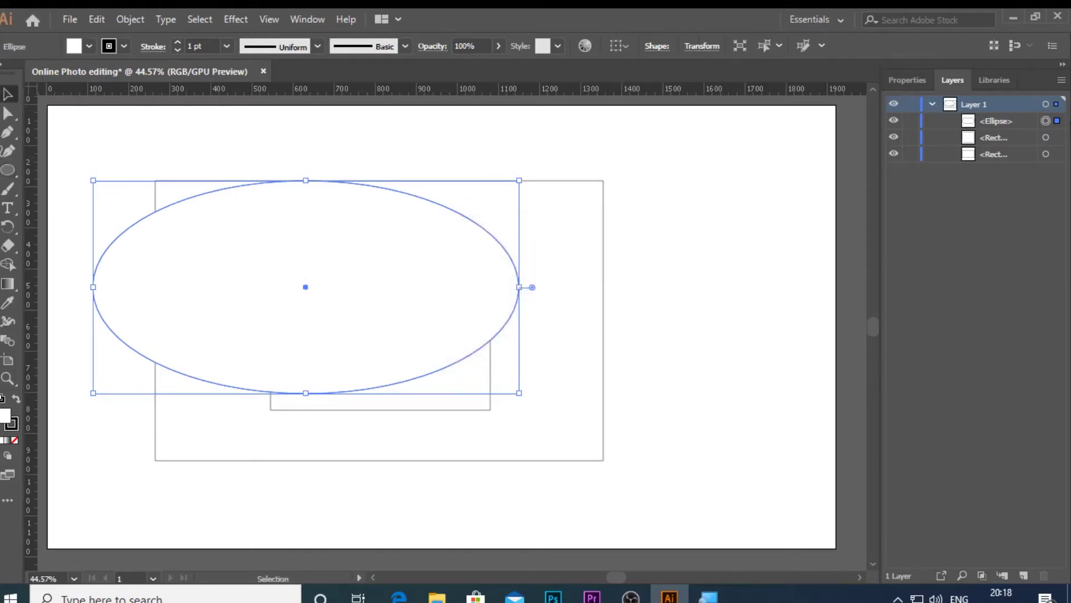
left_click(930, 105)
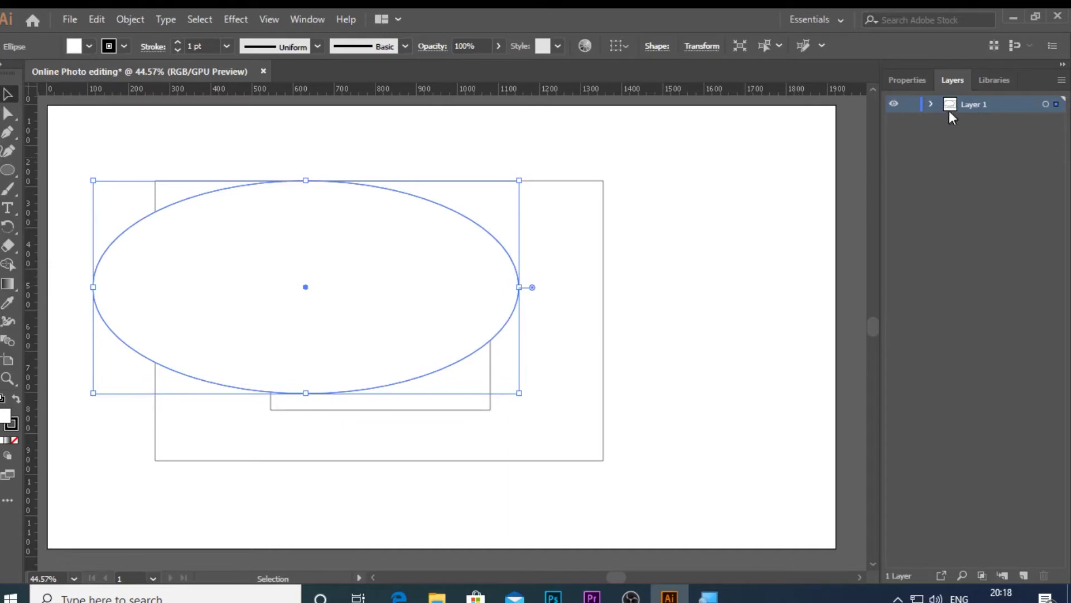
left_click(929, 105)
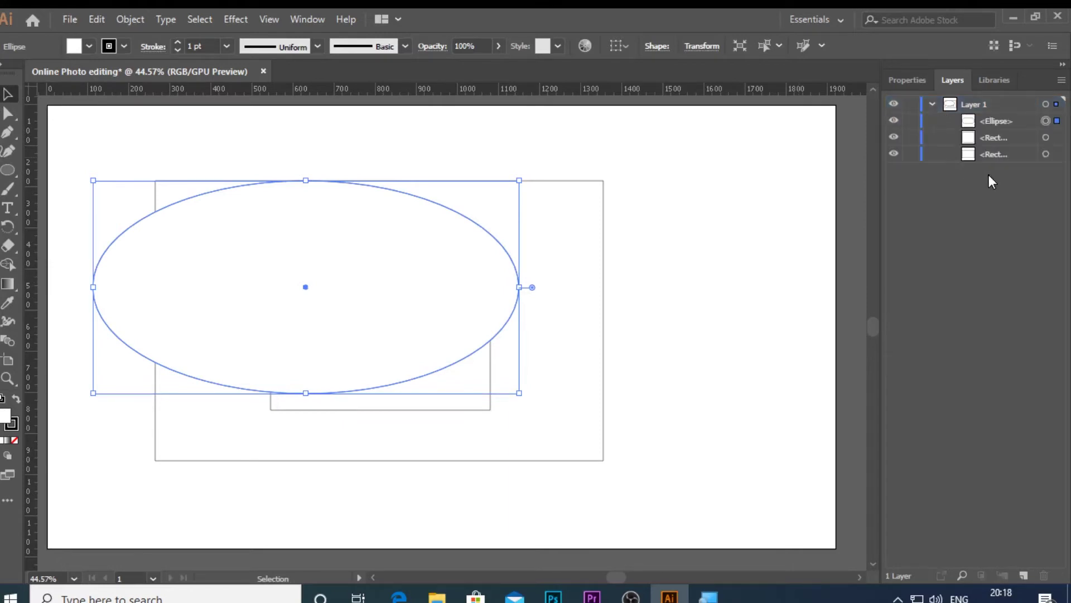
Marquee-select the ellipse and both rectangles and delete them
left_click(583, 272)
left_click(678, 301)
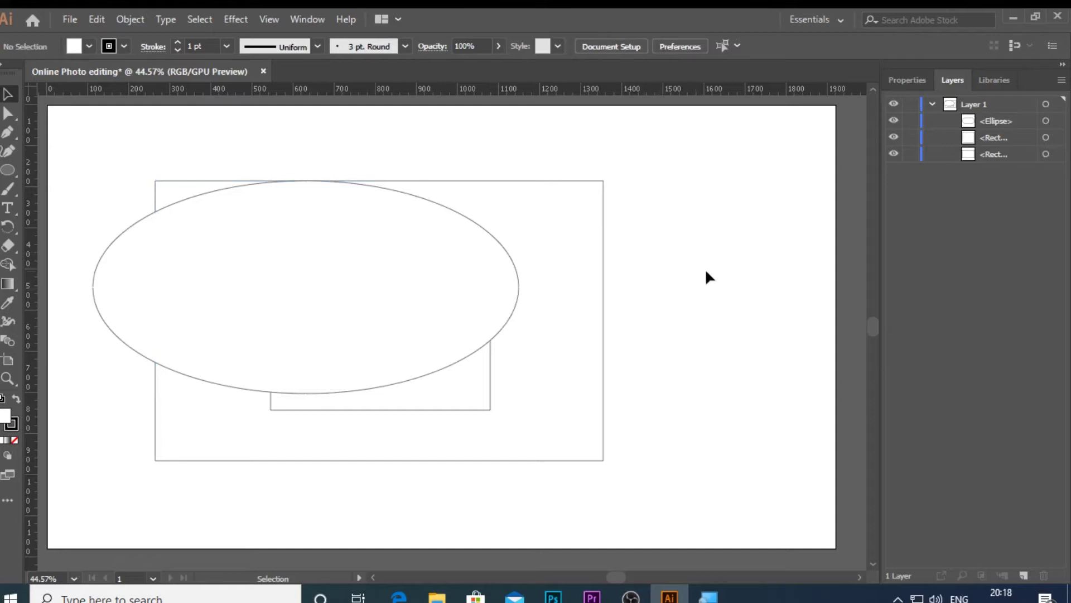
left_click_drag(705, 269, 362, 346)
key("Delete")
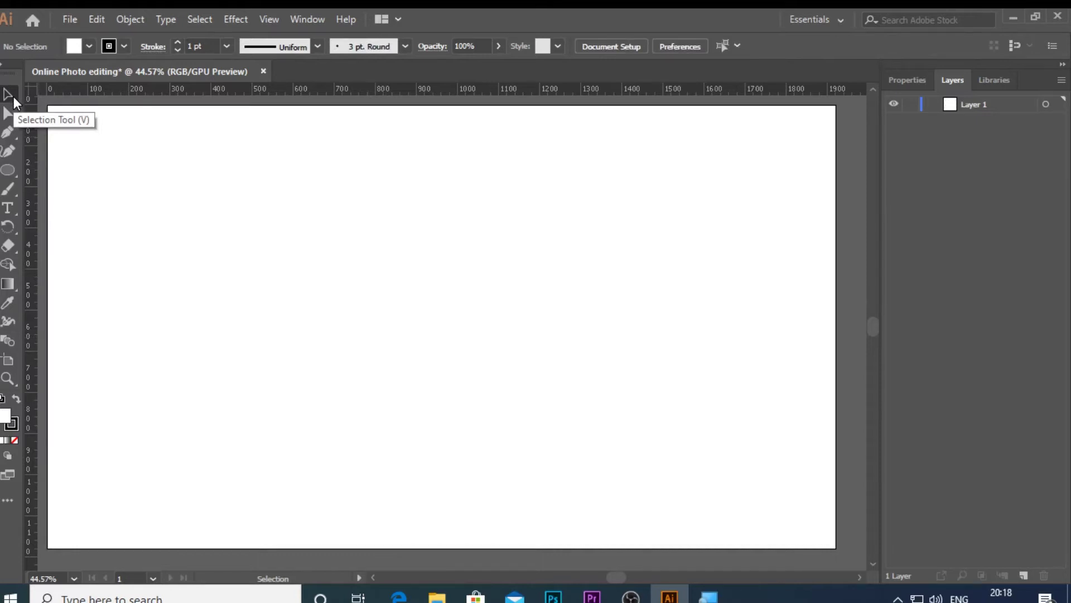
left_click(69, 19)
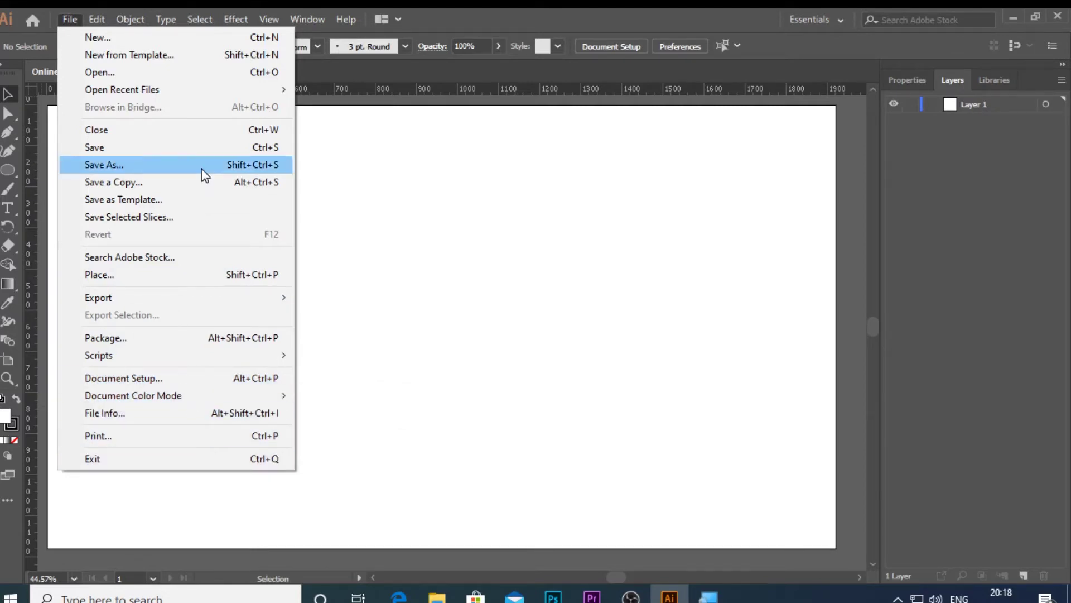
mouse_move(129, 19)
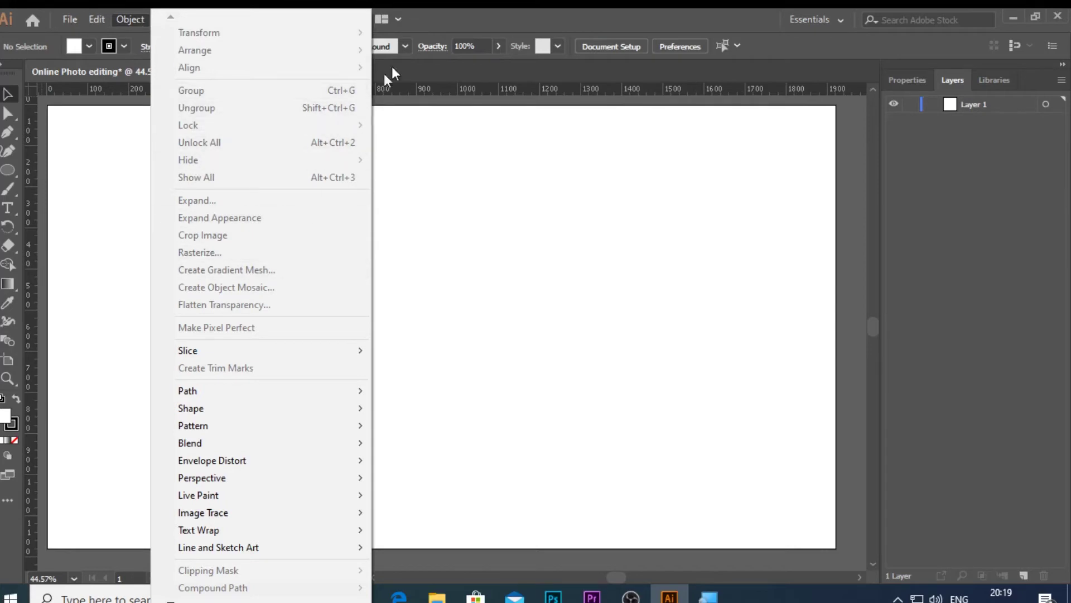
left_click(430, 11)
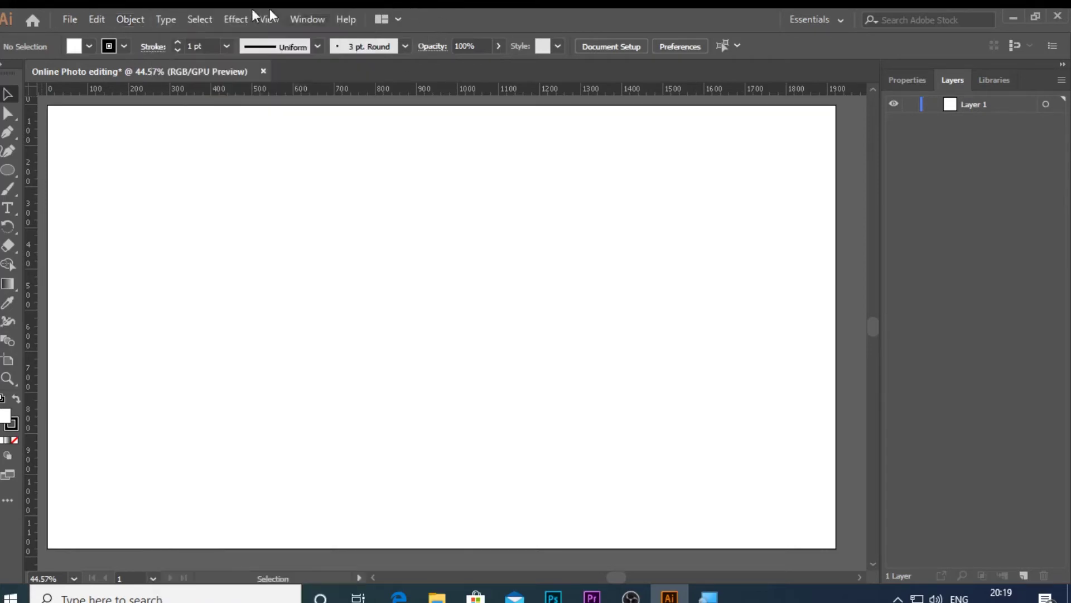
left_click(172, 13)
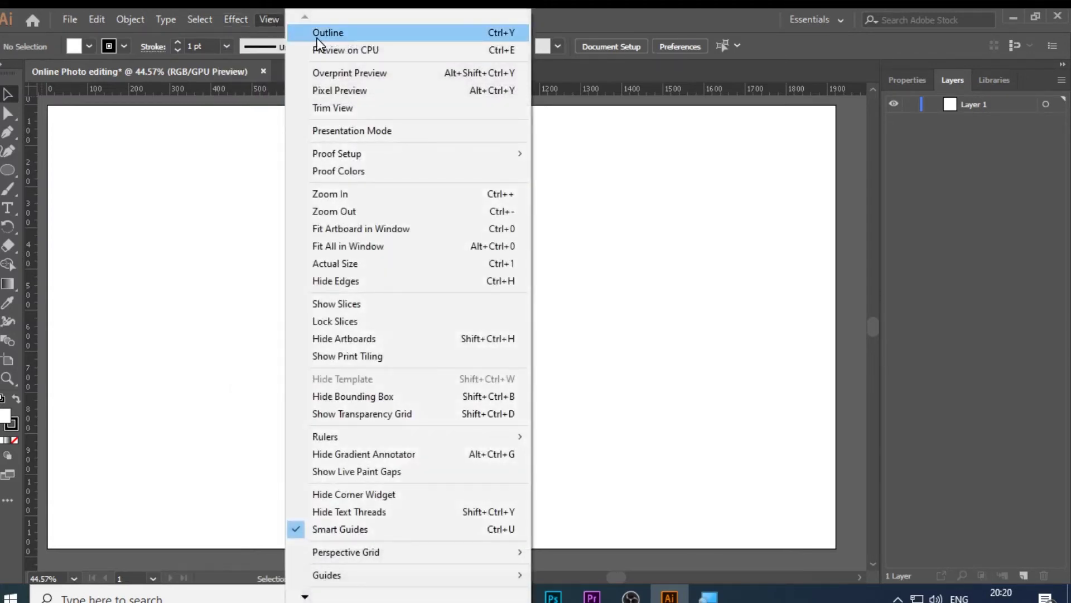
left_click(94, 128)
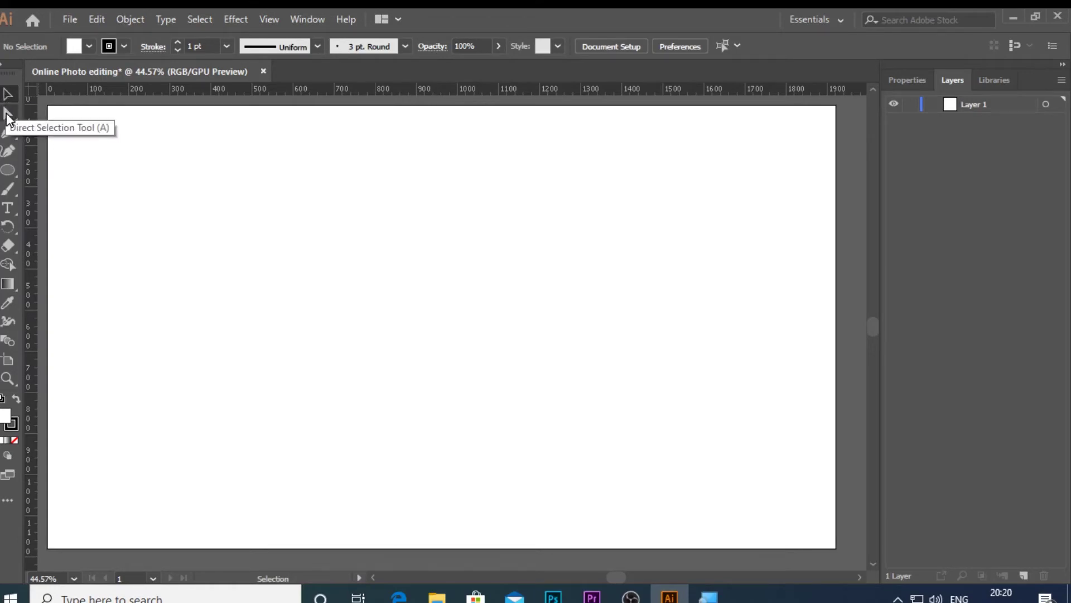
left_click(7, 137)
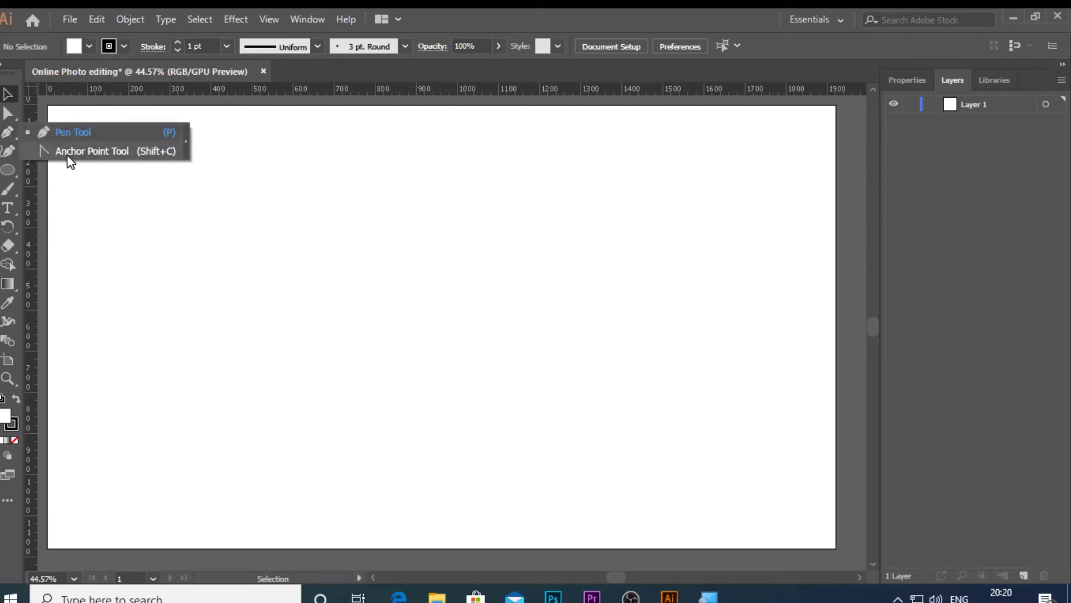
left_click(8, 151)
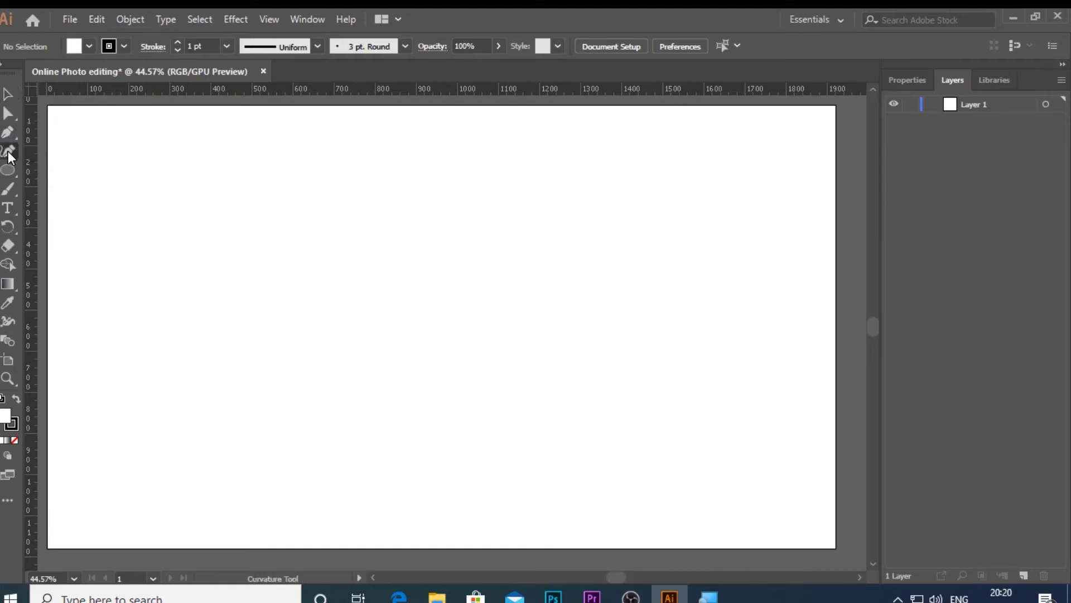
key("v")
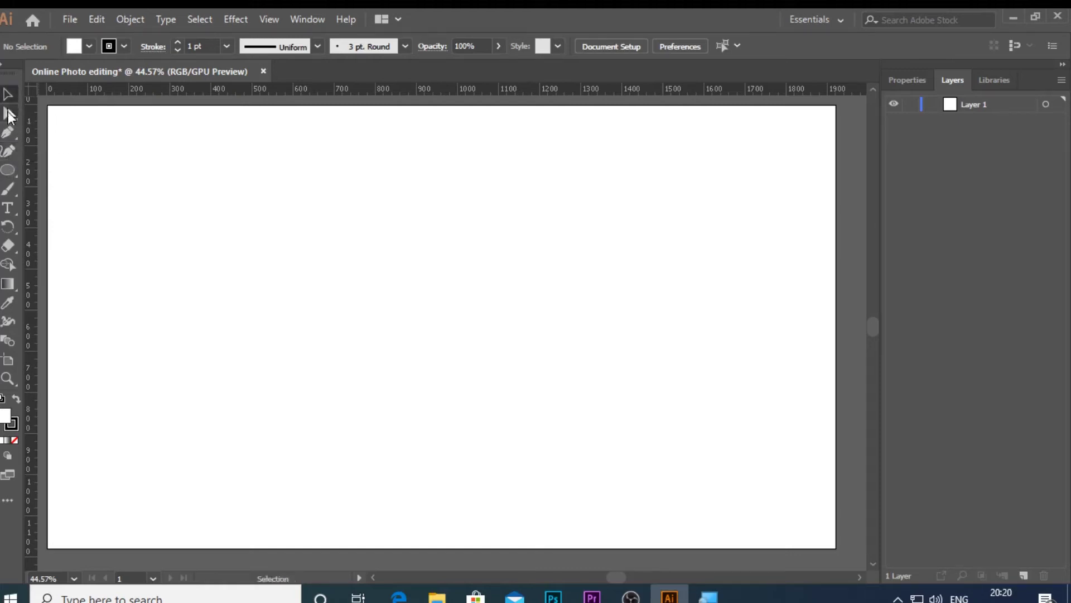
left_click(12, 172)
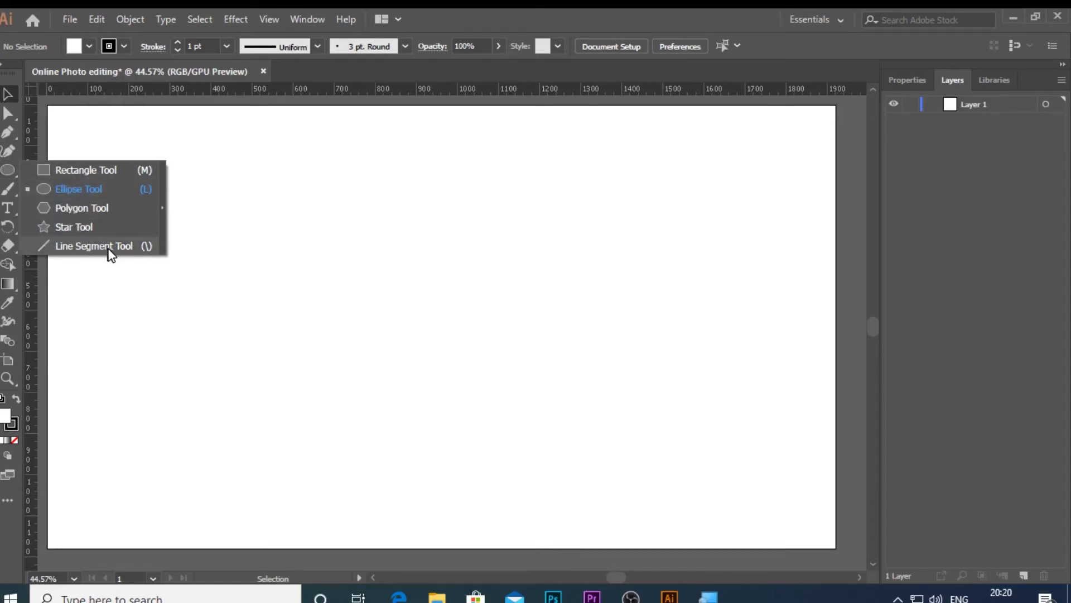
left_click(8, 190)
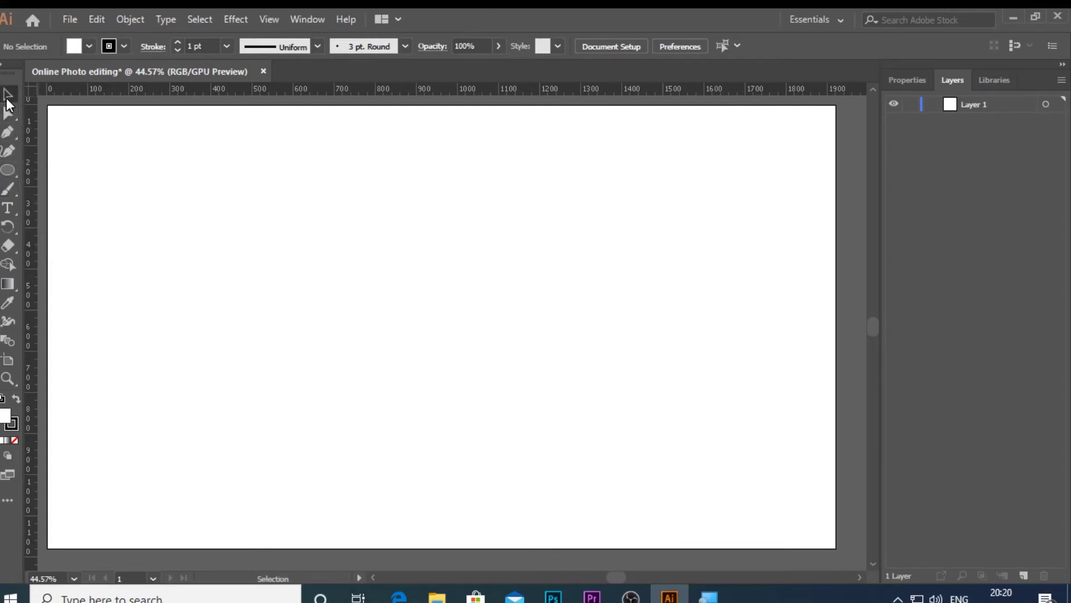
left_click(9, 188)
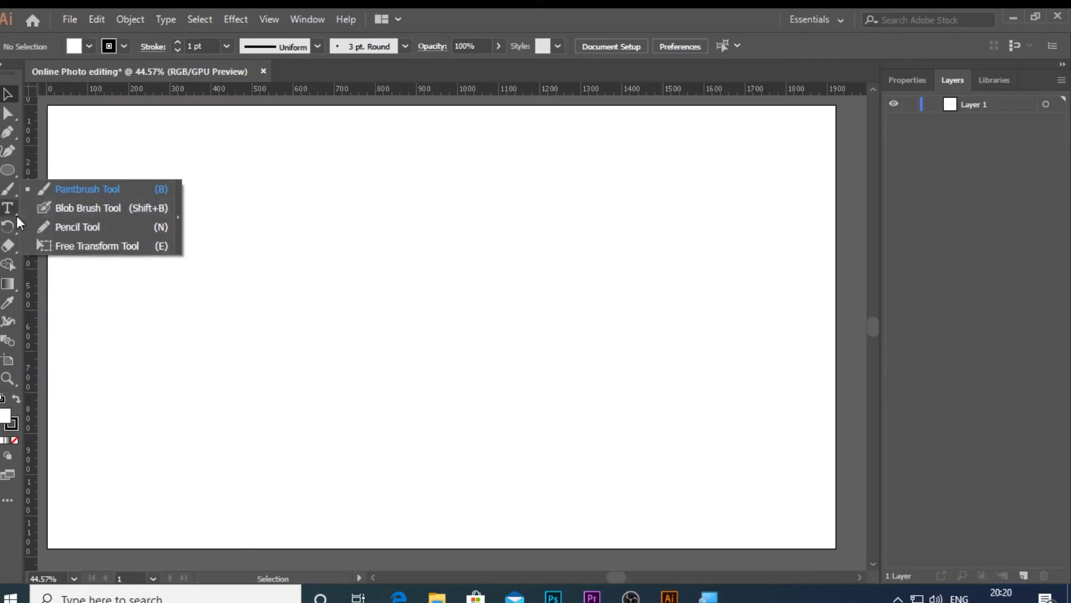
left_click(11, 95)
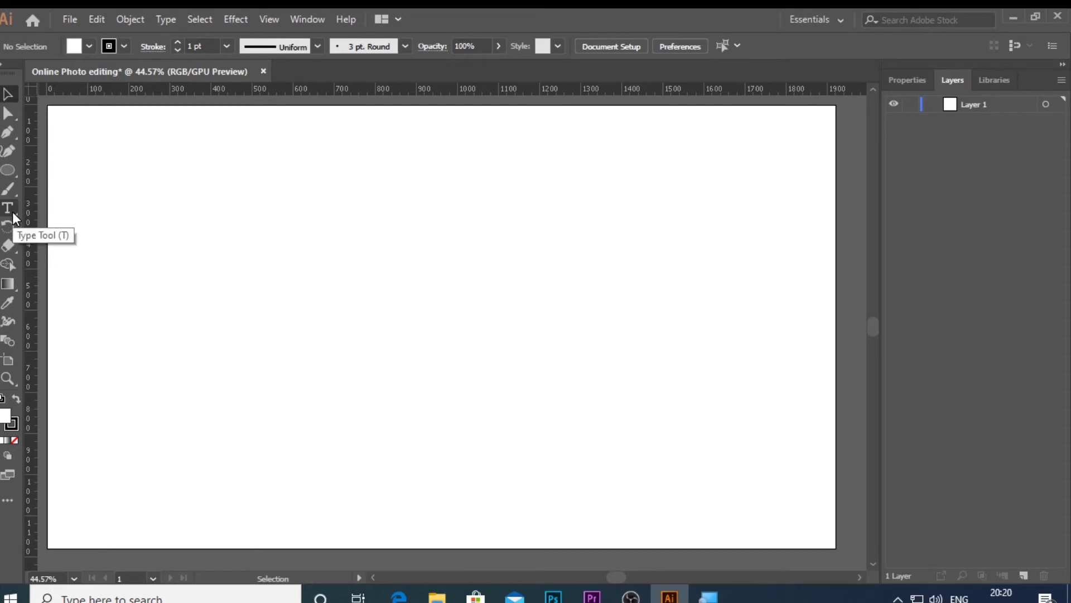
right_click(13, 212)
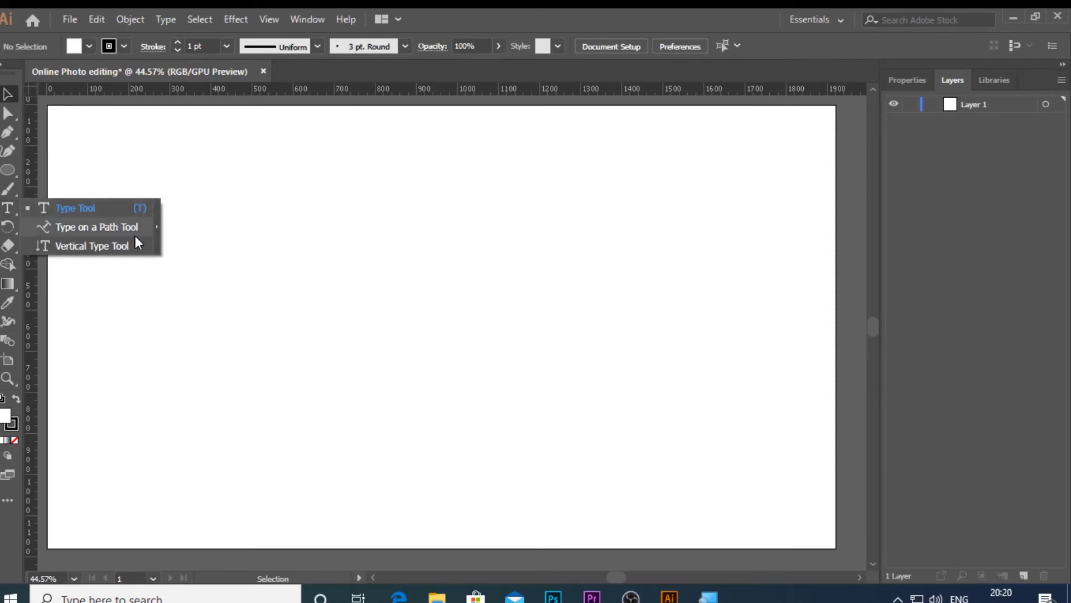
left_click(159, 263)
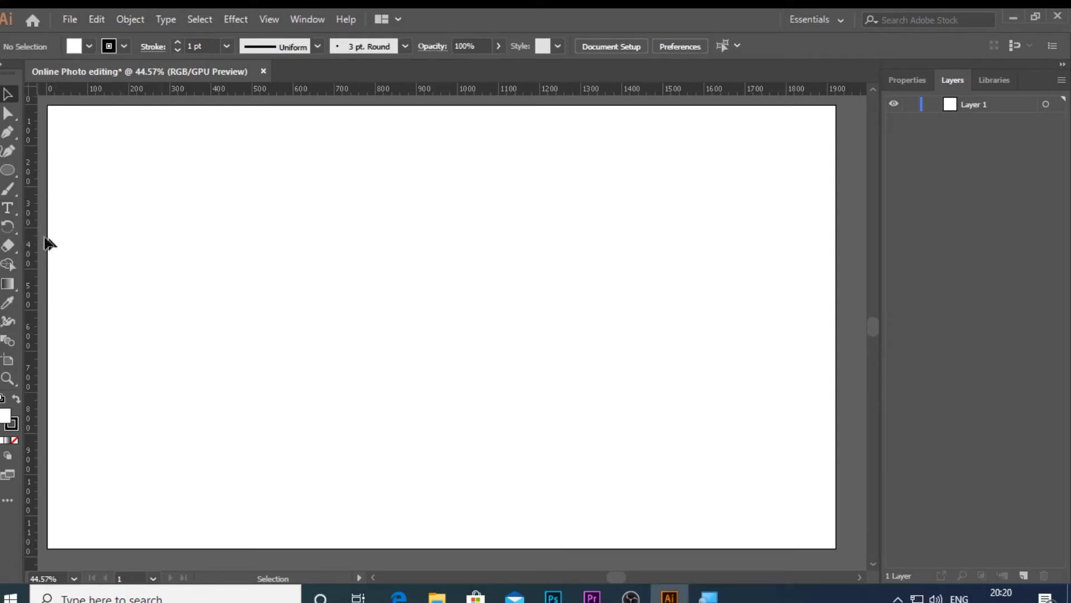
left_click(8, 226)
left_click(15, 229)
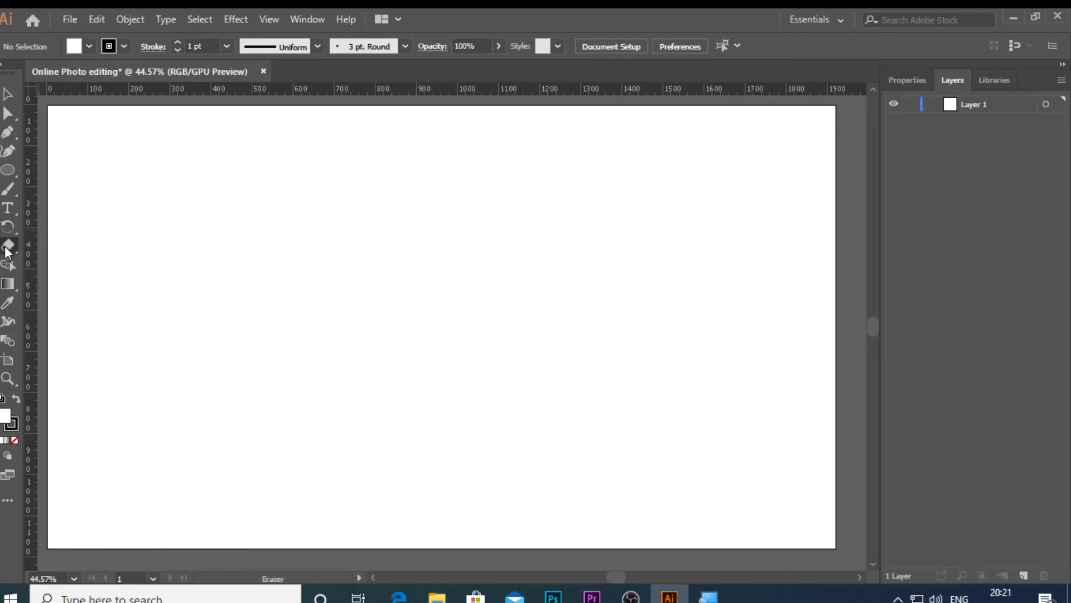
left_click(13, 251)
left_click(70, 266)
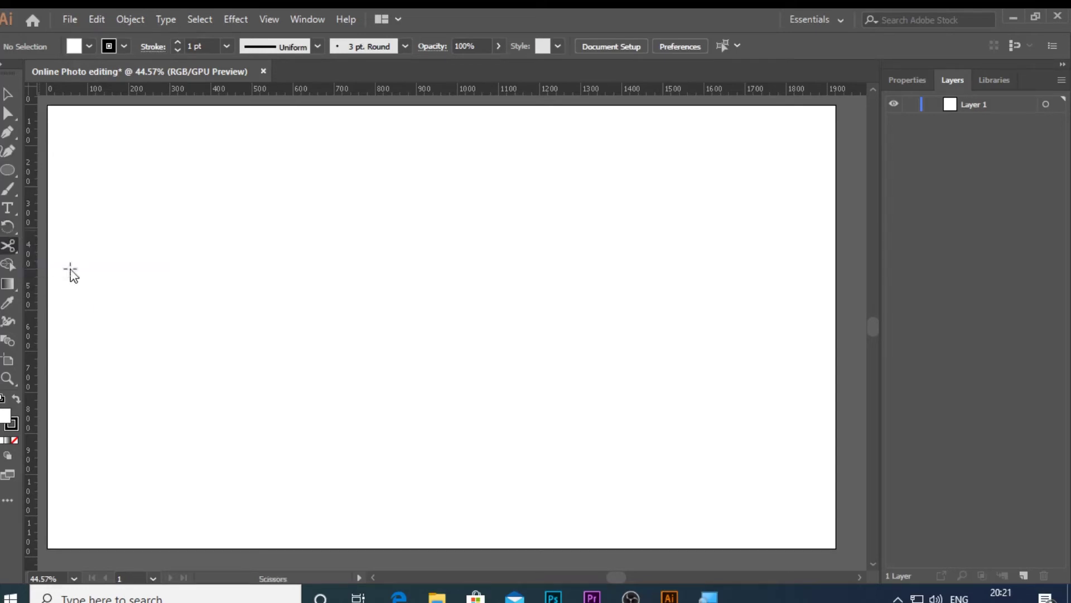
left_click(9, 94)
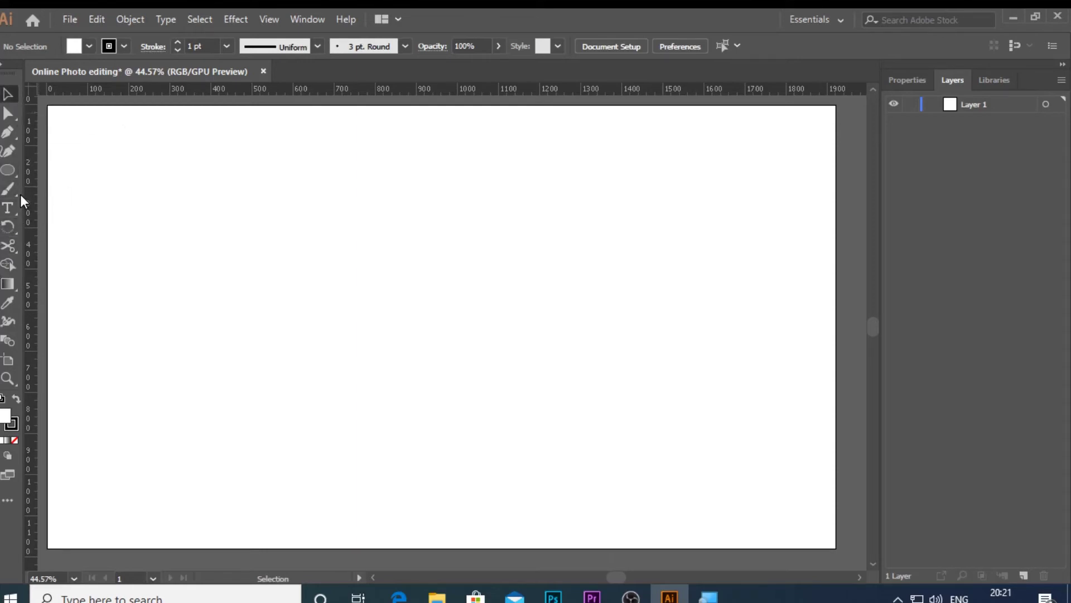
Draw a large rectangle across most of the artboard
left_click(8, 169)
left_click(73, 169)
mouse_move(94, 157)
left_mouse_down()
mouse_move(701, 458)
mouse_move(679, 476)
left_mouse_up()
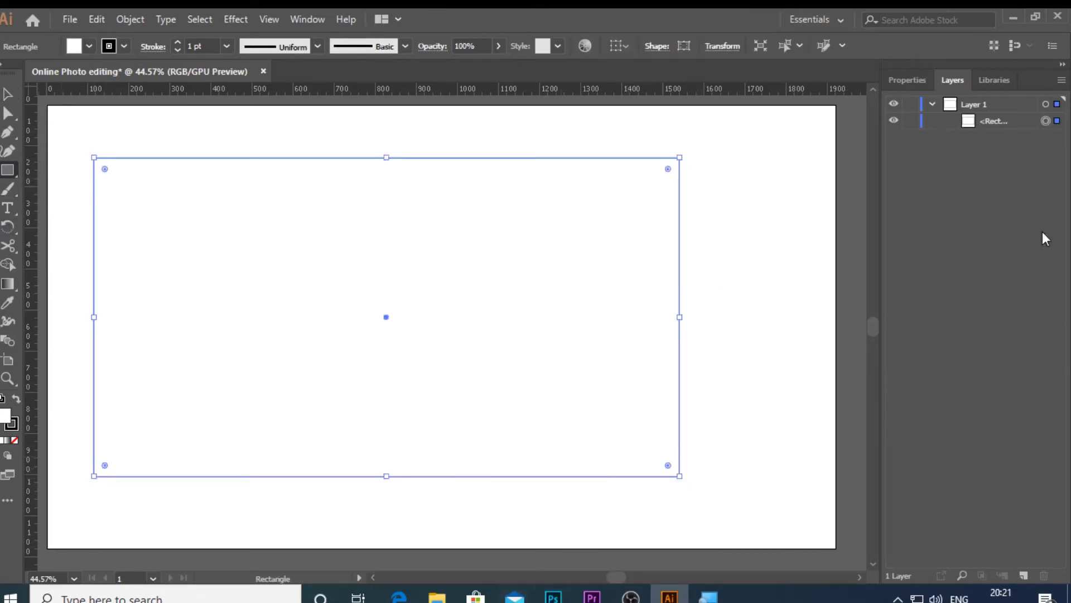
left_click(907, 83)
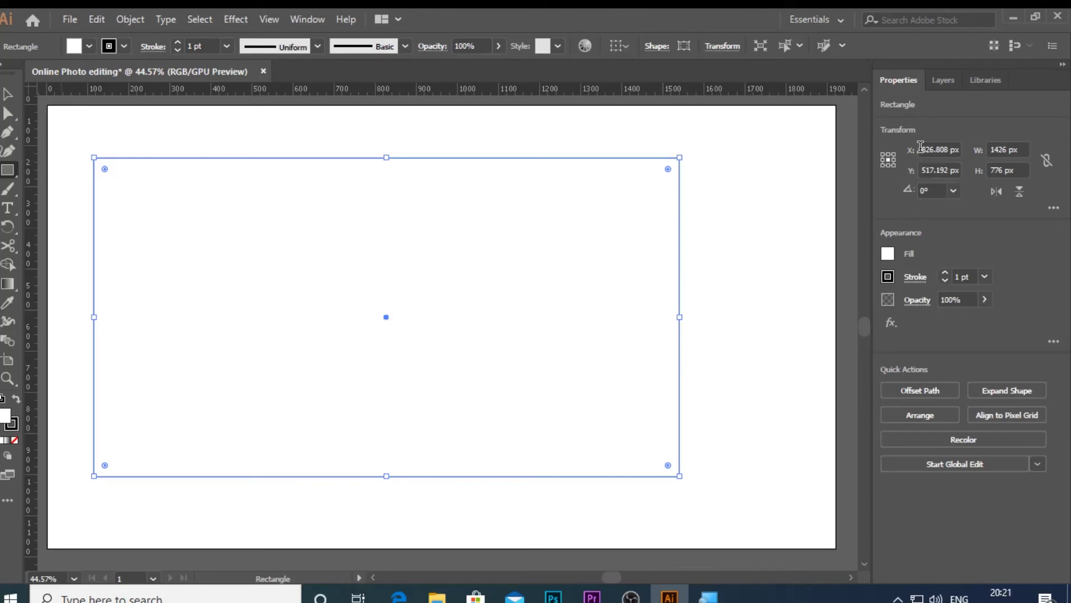
Set the rectangle's width to 1280 px and height to 720 px
double_click(1007, 149)
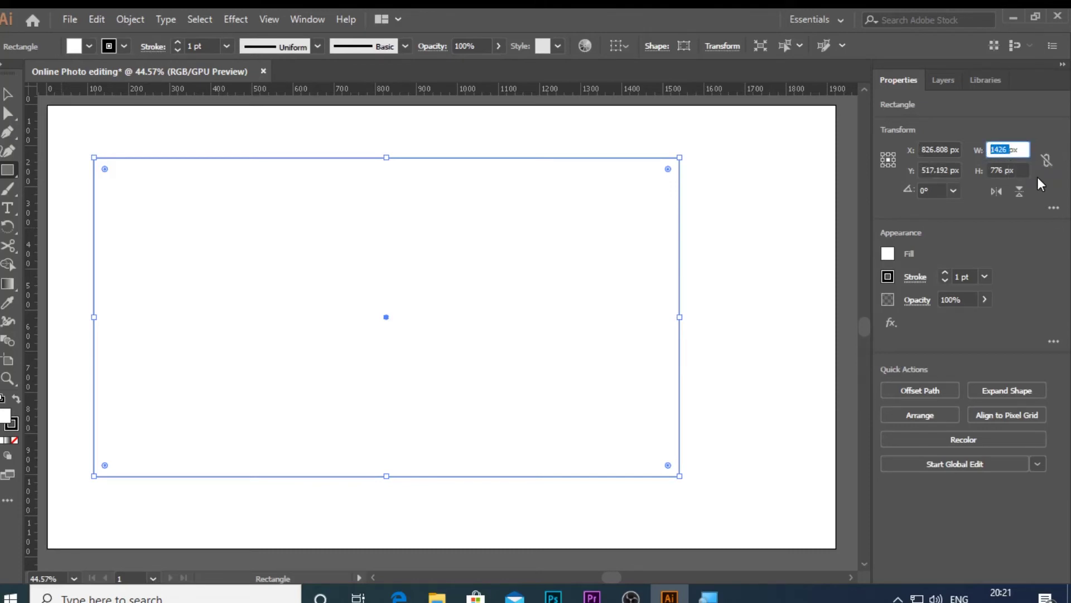
type("72")
key("BackSpace")
key("BackSpace")
type("1280")
left_click(1006, 171)
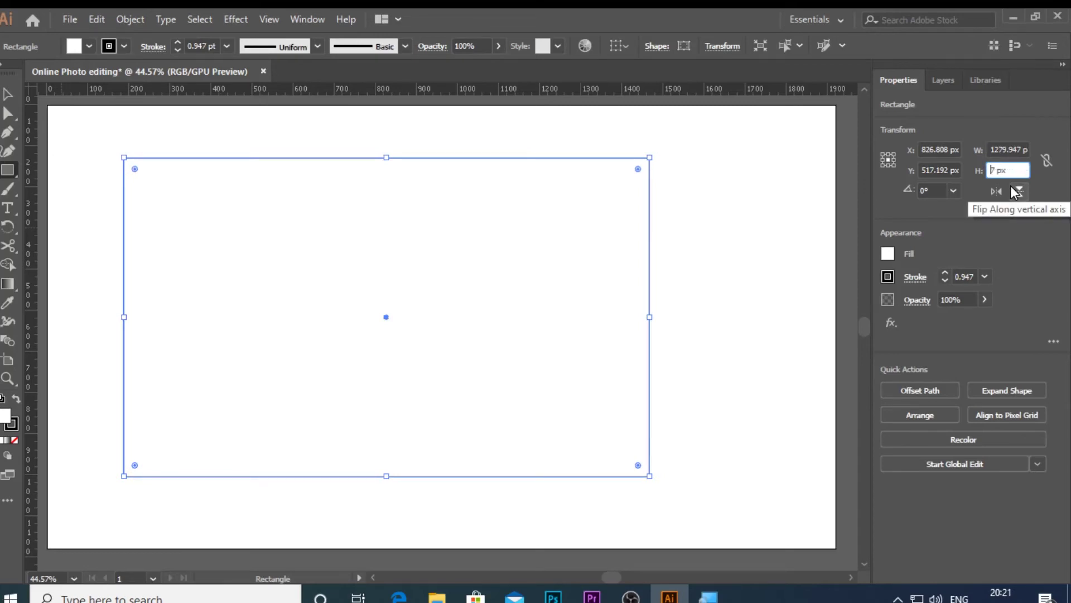
type("720")
key("Return")
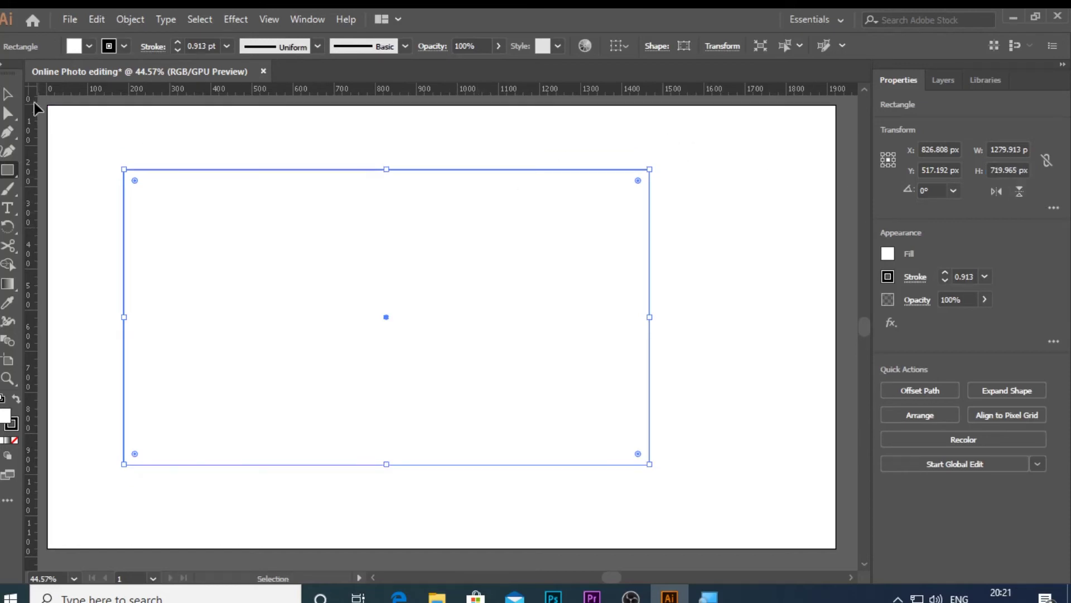
left_click(8, 93)
Move the rectangle right and give it an orange fill
left_click_drag(198, 270, 250, 272)
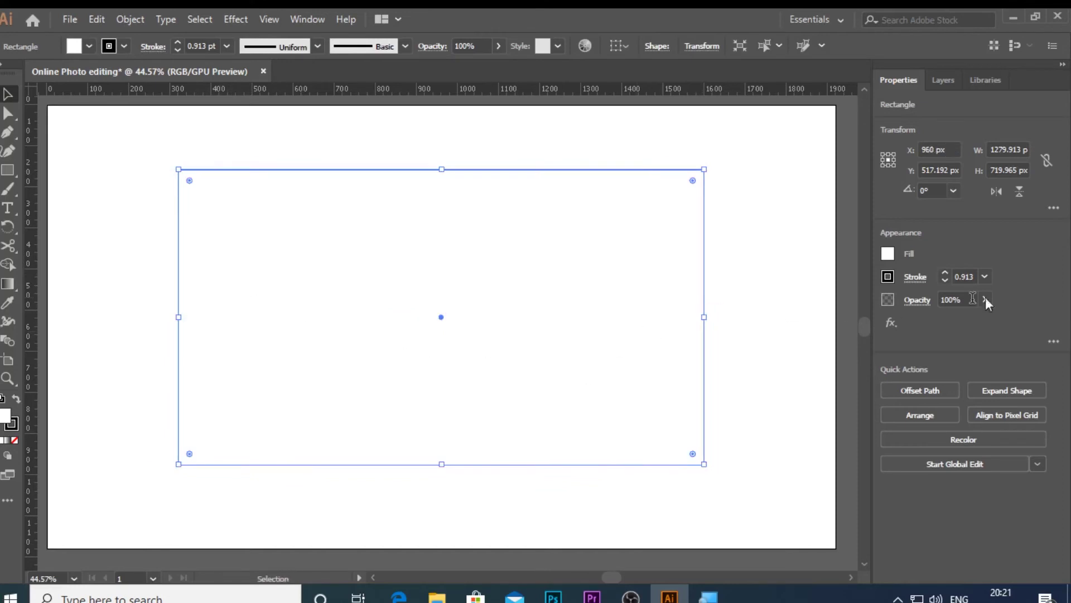
left_click(892, 253)
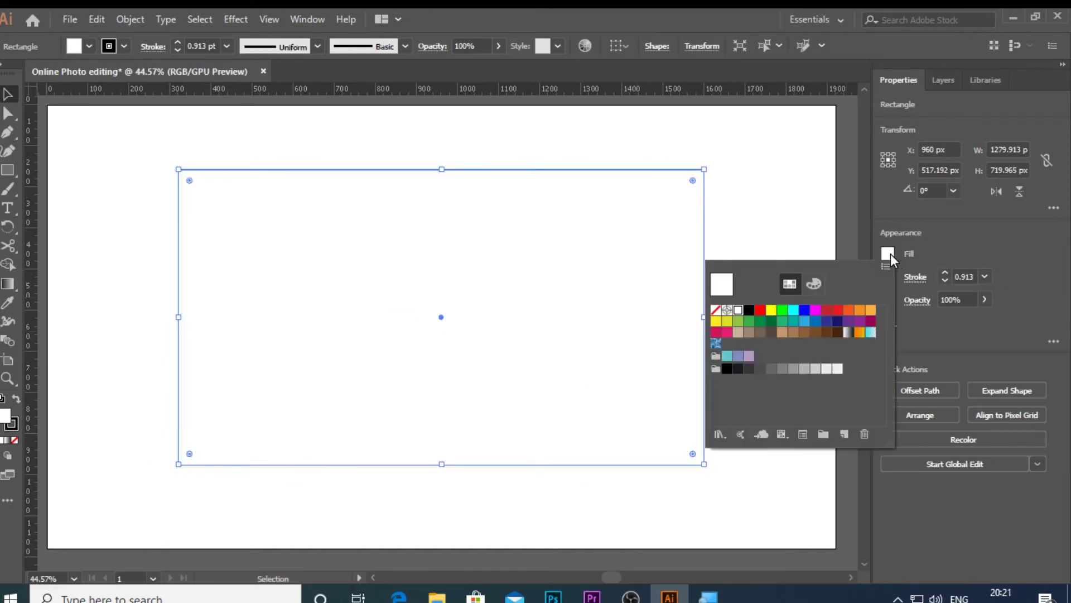
left_click(782, 310)
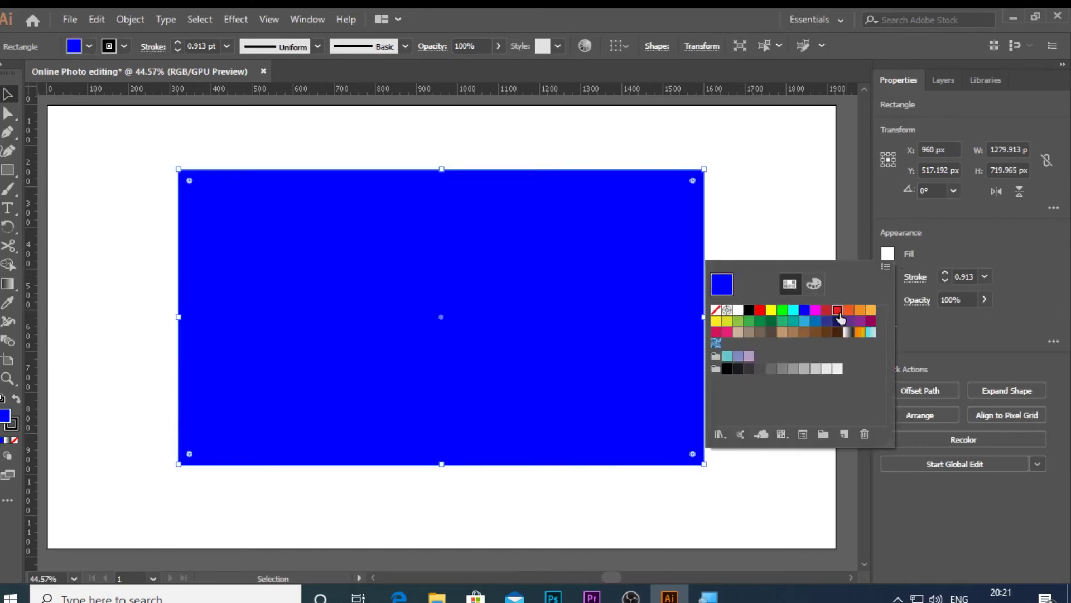
left_click(838, 310)
left_click(871, 310)
left_click(940, 269)
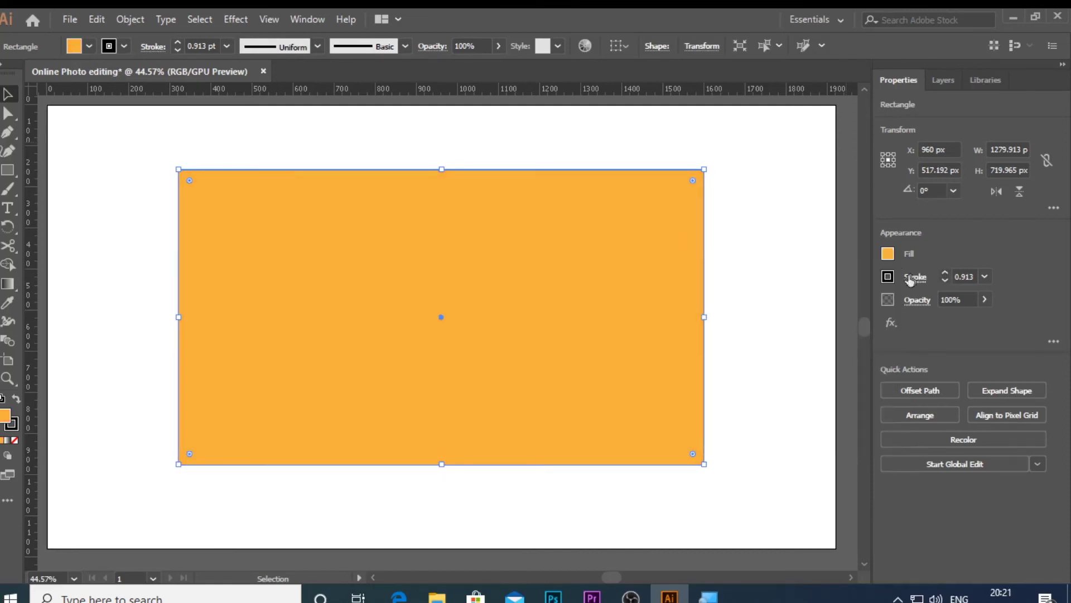
Give the rectangle a green stroke at 25 pt weight
left_click(888, 277)
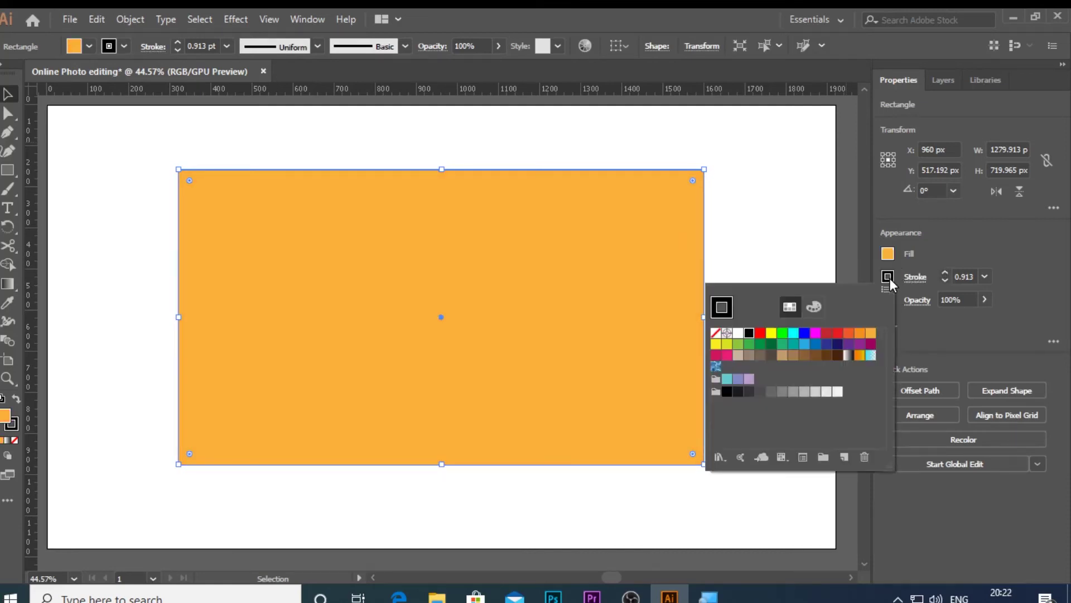
left_click(760, 333)
left_click(936, 269)
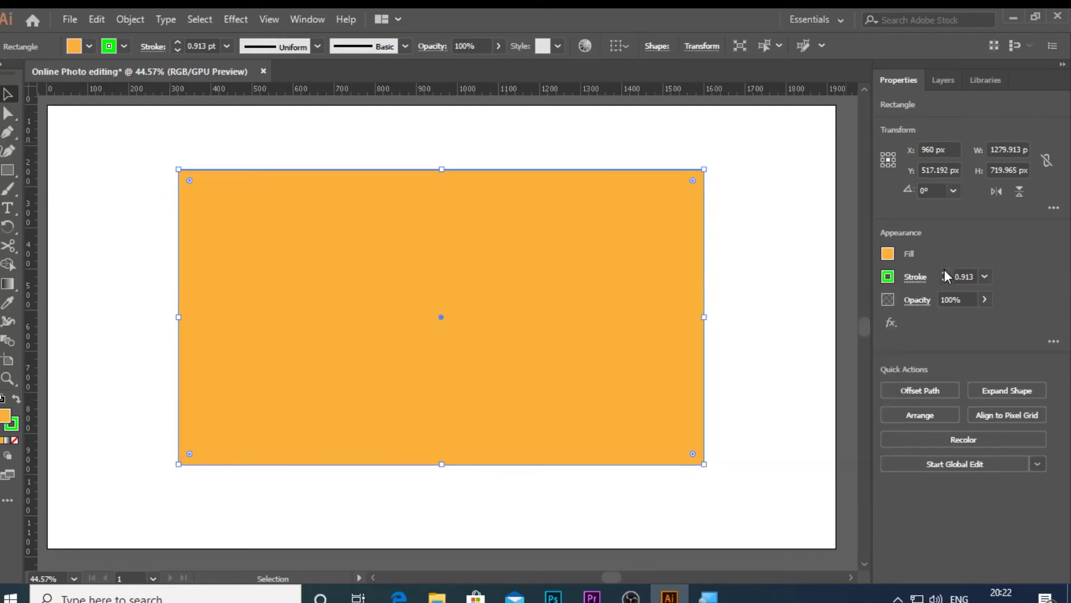
left_click(944, 270)
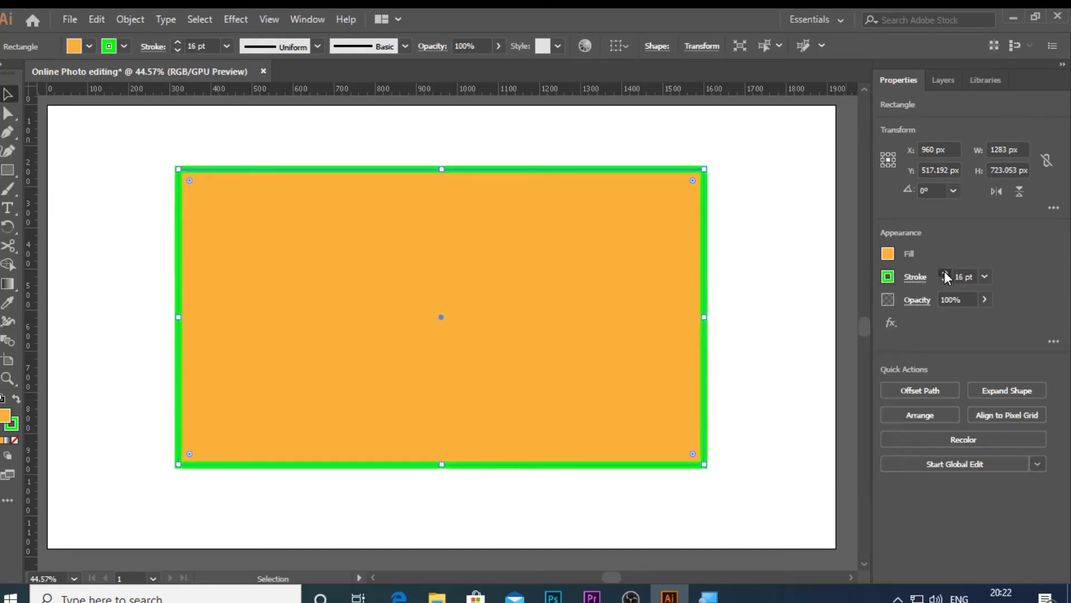
left_click(944, 270)
left_click(946, 283)
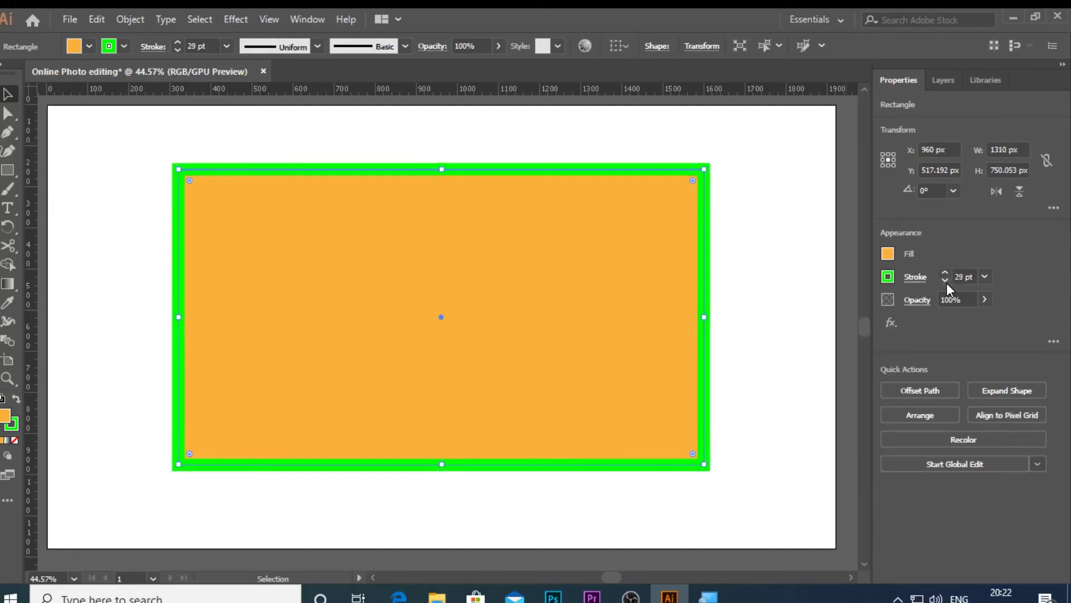
left_click(946, 283)
Adjust the rectangle's opacity slider, leaving it at full opacity, and show the Layers list
left_click(916, 300)
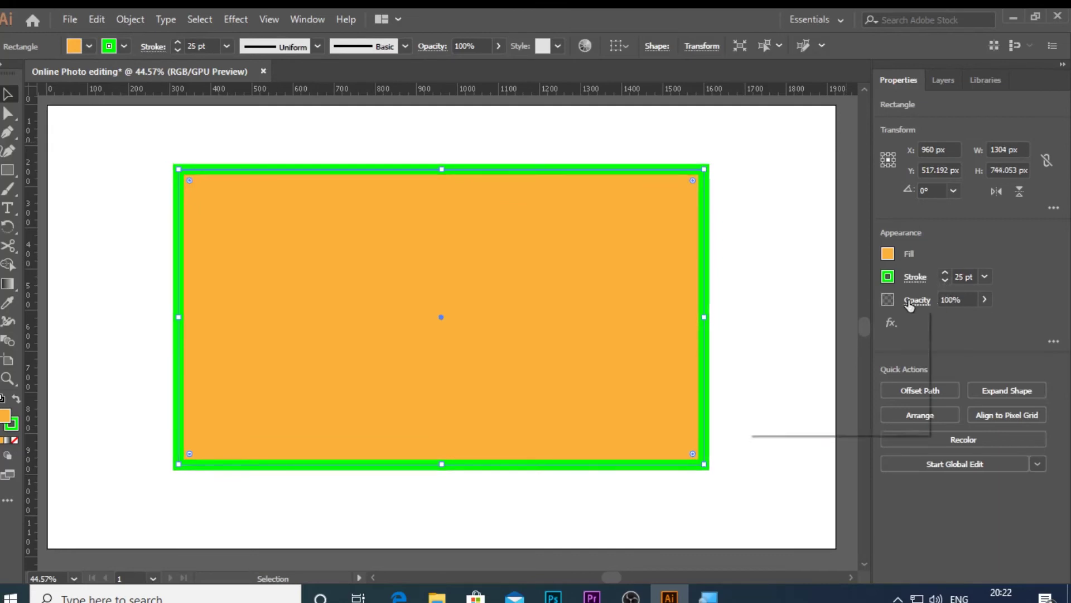
left_click(985, 299)
mouse_move(983, 318)
left_mouse_down()
mouse_move(938, 319)
mouse_move(972, 318)
mouse_move(961, 329)
mouse_move(952, 321)
mouse_move(1025, 319)
left_mouse_up()
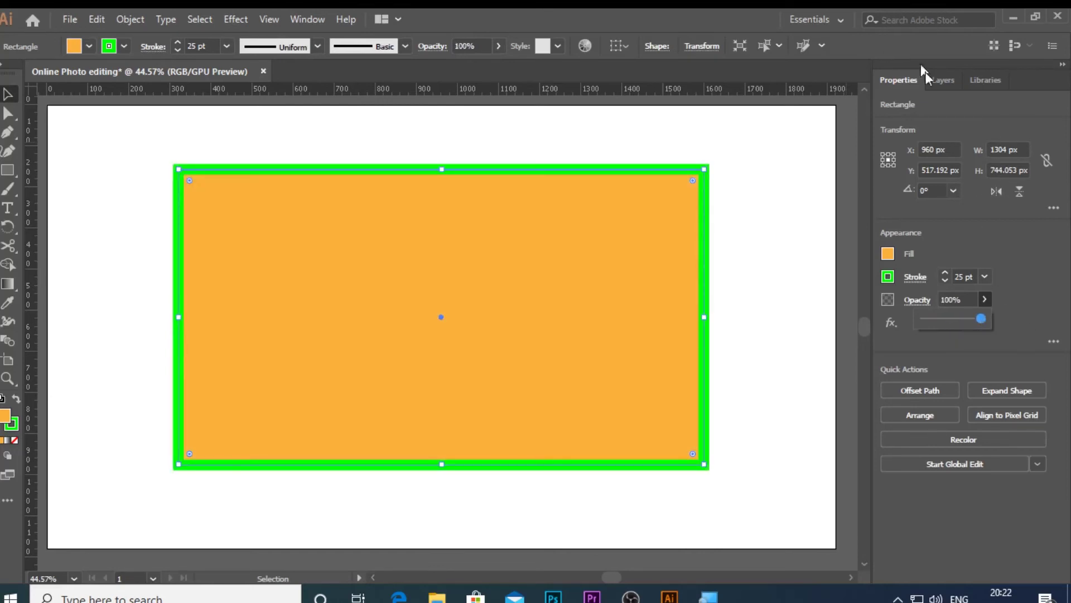
left_click(940, 90)
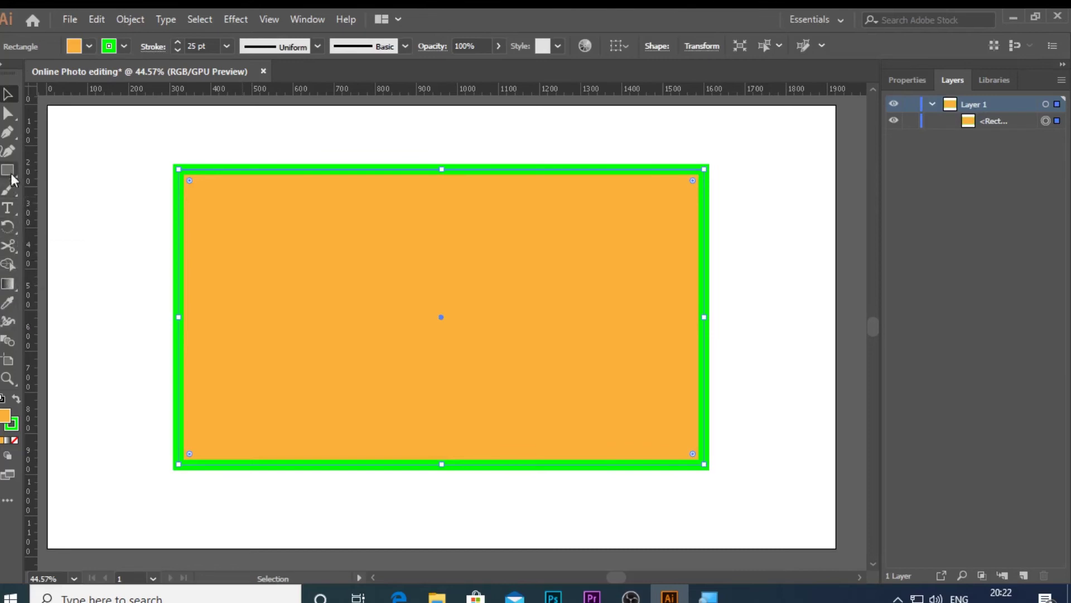
Start a Pen path across the rectangle with a curved loop segment
left_click(8, 133)
left_click(134, 184)
left_click(213, 237)
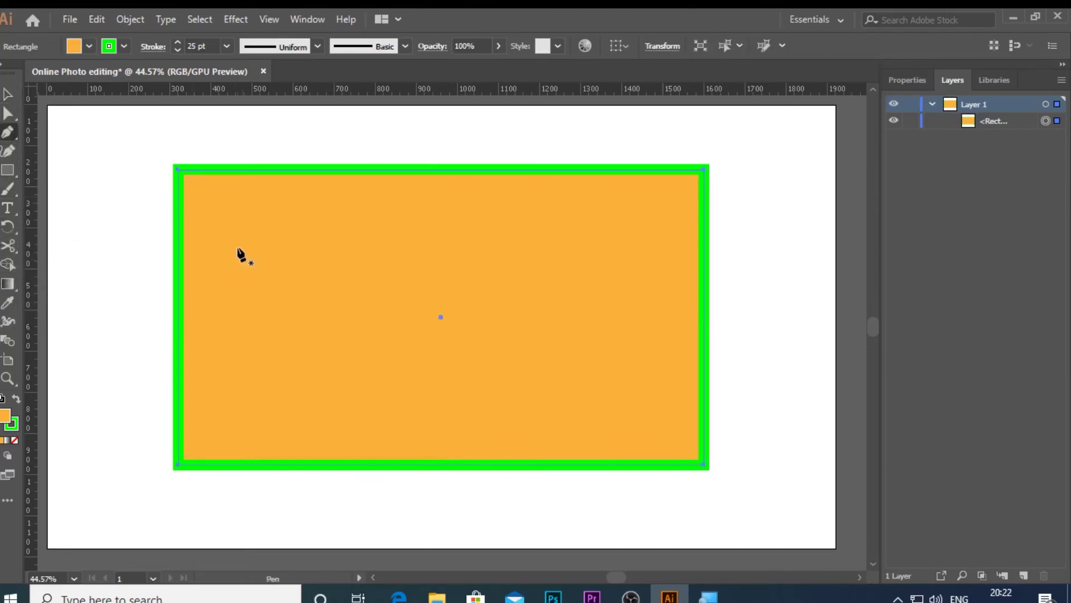
left_click_drag(295, 292, 368, 318)
left_click_drag(302, 235, 348, 213)
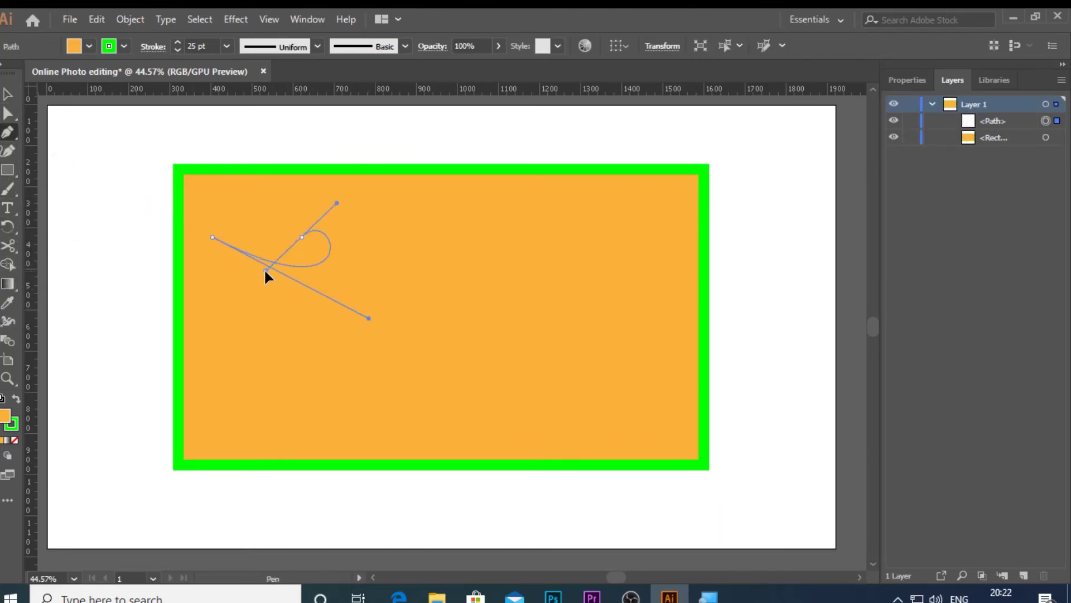
left_click(500, 224)
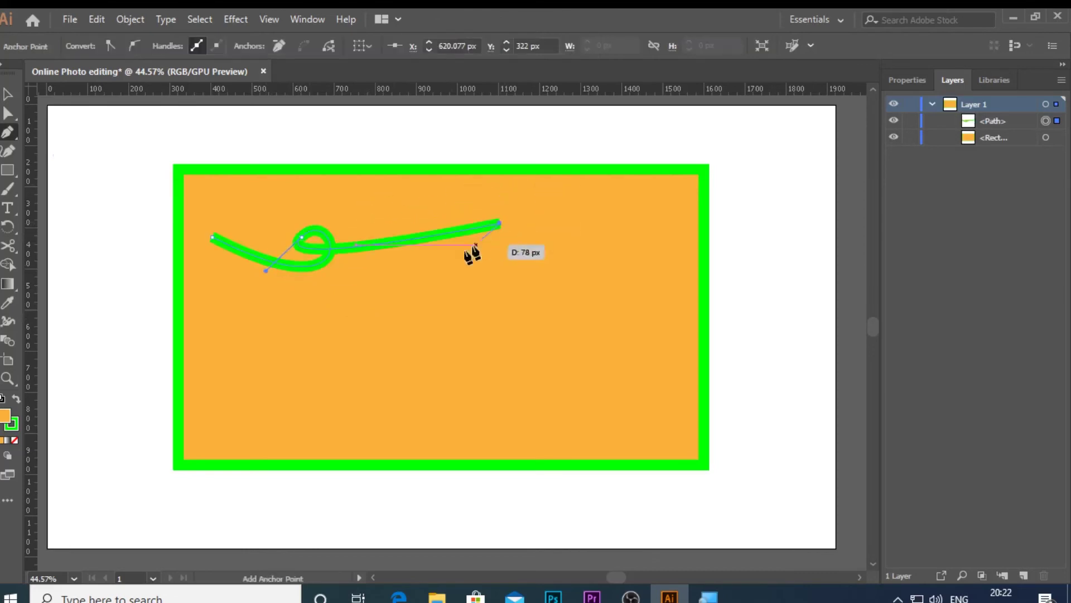
Add zigzag corner points and close the path at its starting anchor
left_click(293, 339)
left_click(587, 355)
left_click(600, 254)
left_click(671, 264)
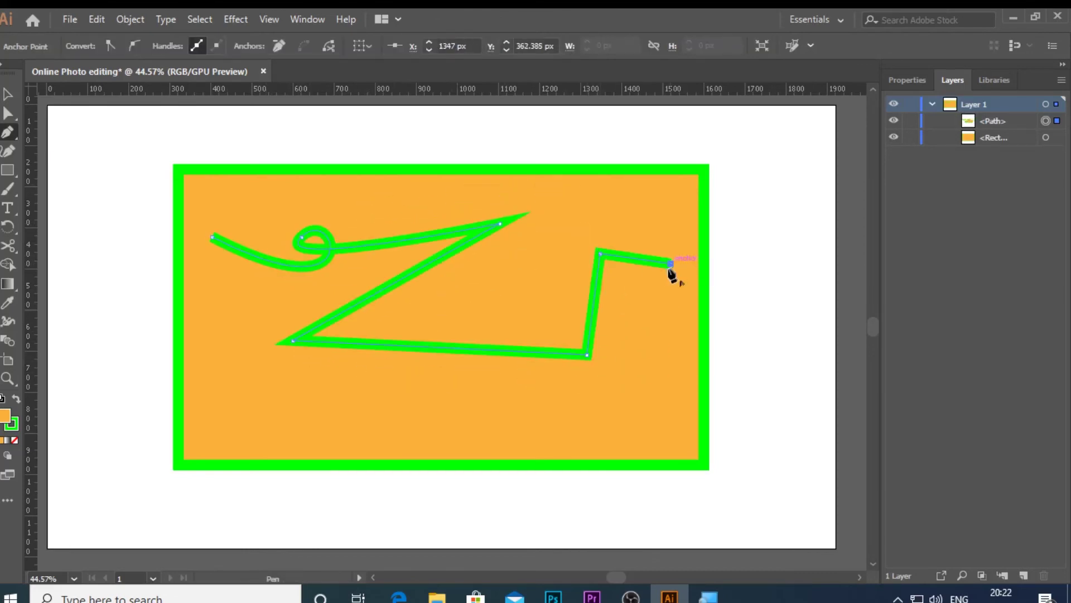
left_click(631, 374)
left_click(291, 375)
left_click(230, 279)
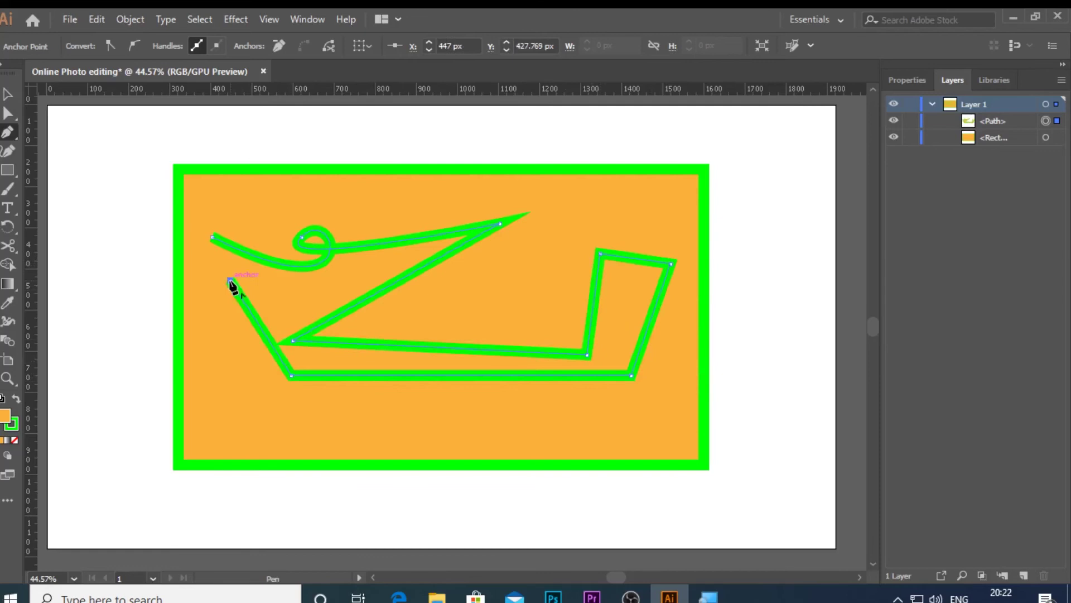
left_click(212, 237)
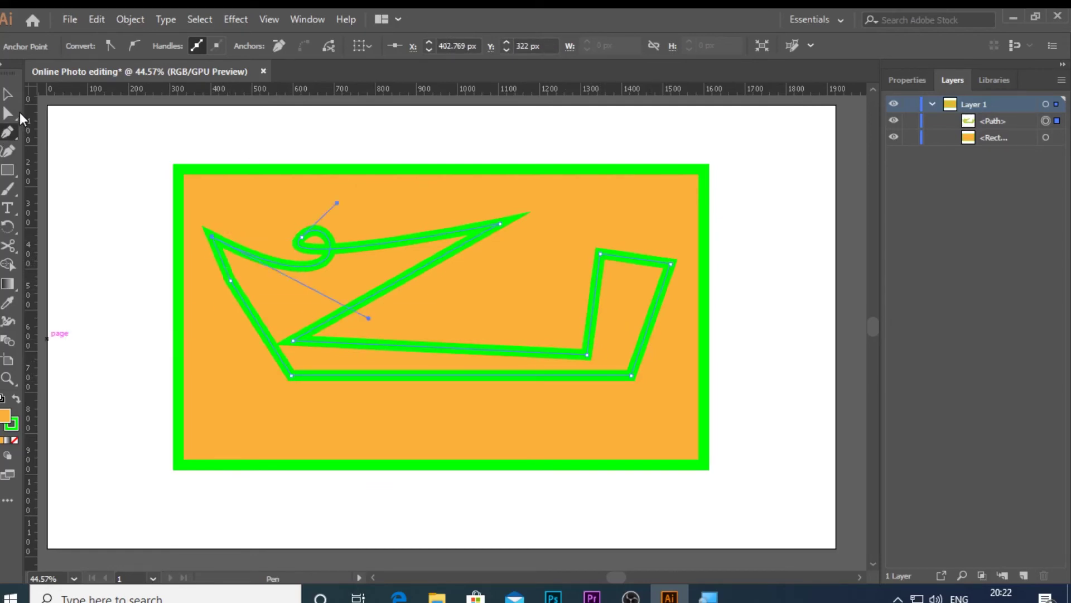
left_click(11, 96)
Move the zigzag path and orange rectangle around, then delete both
left_click_drag(476, 341, 524, 309)
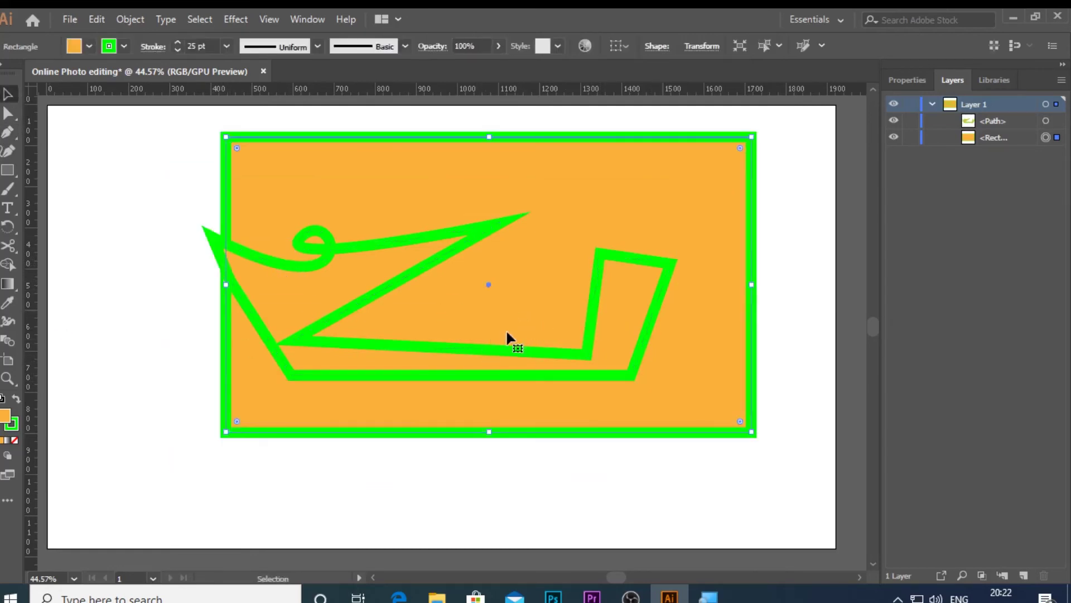
left_click_drag(474, 352, 306, 351)
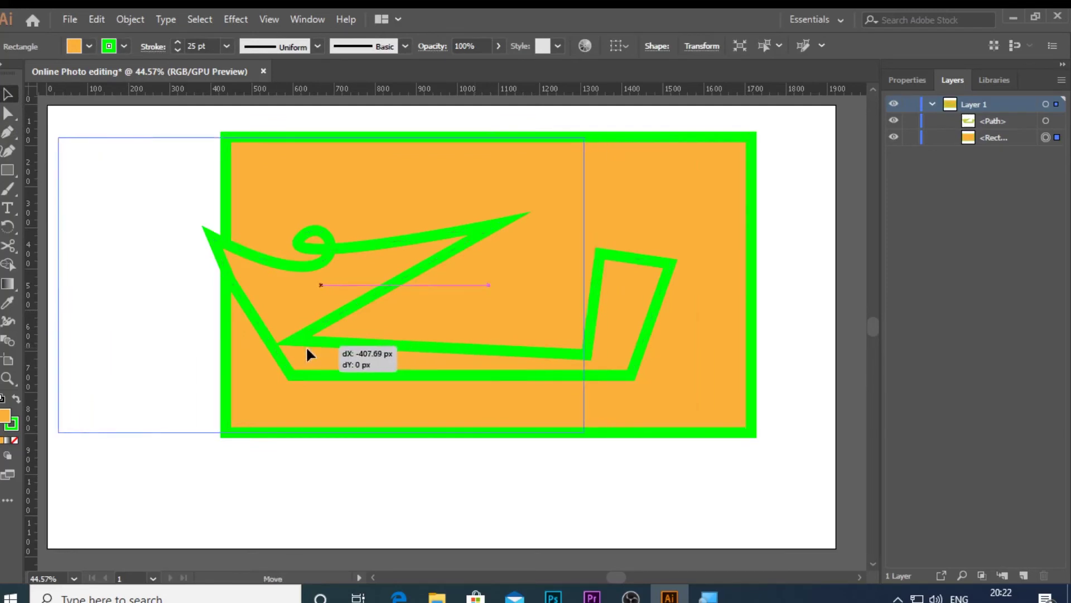
mouse_move(651, 270)
left_mouse_down()
mouse_move(818, 230)
mouse_move(744, 318)
left_mouse_up()
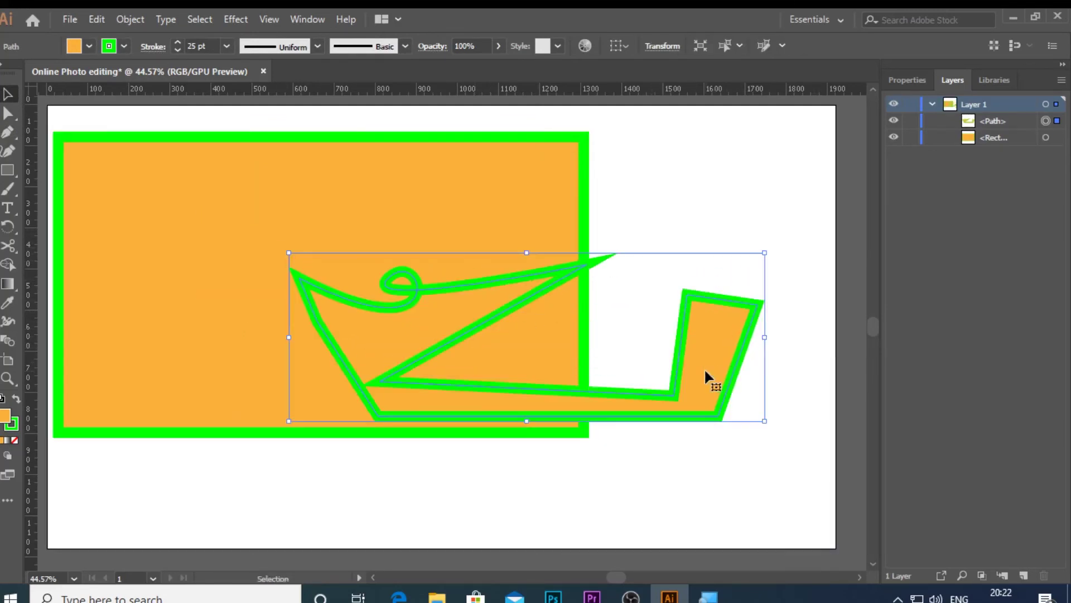
key("Delete")
left_click_drag(470, 290, 504, 294)
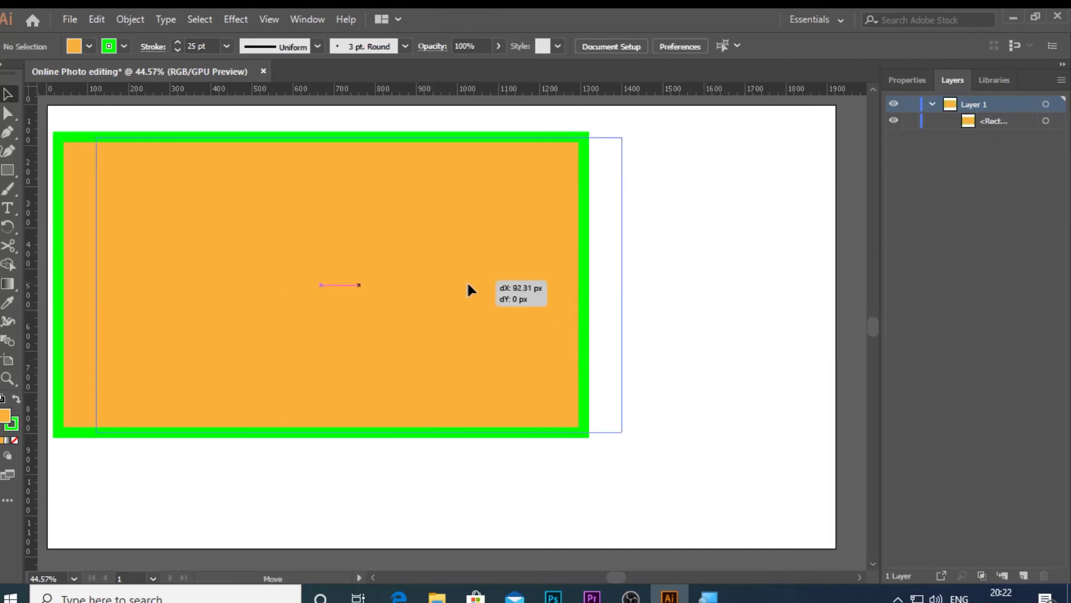
key("Delete")
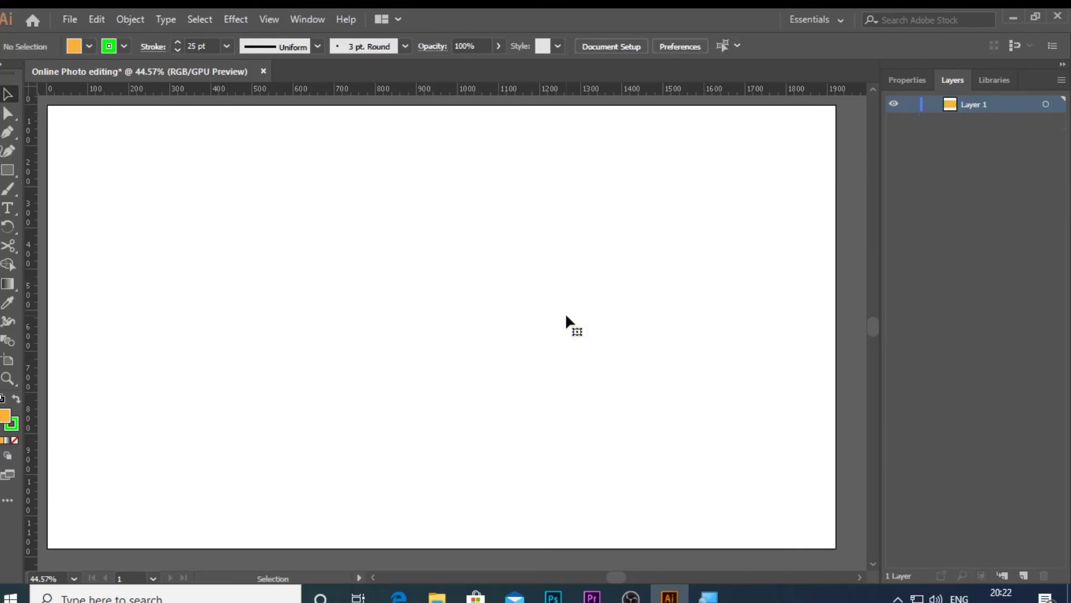
Bring up the Properties panel with the artboard empty and nothing selected
left_click(920, 84)
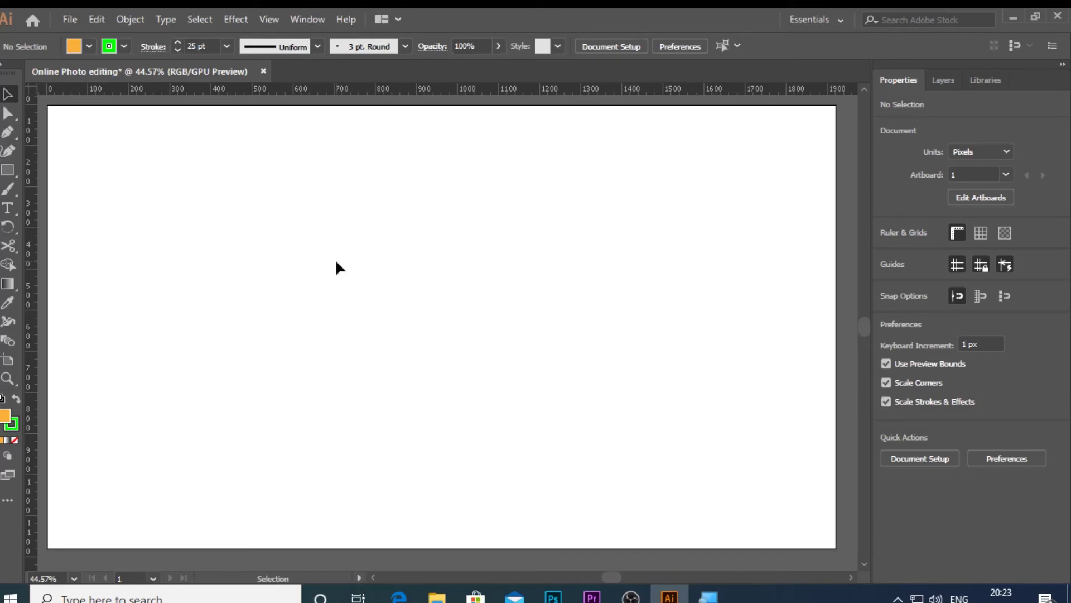
Draw a new orange rectangle on the left and make its stroke black
left_click(7, 170)
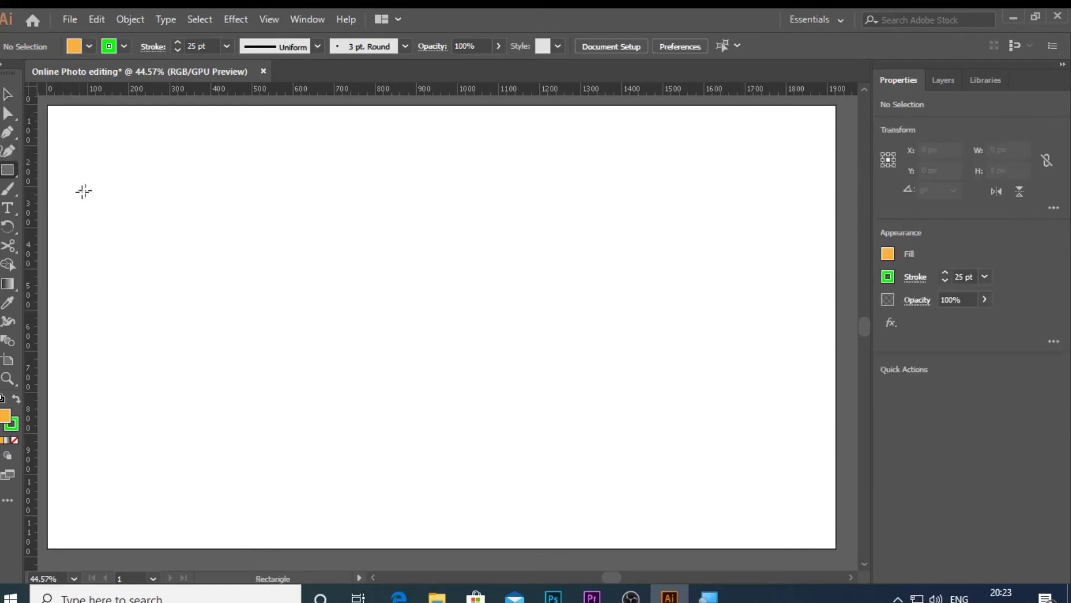
left_click_drag(92, 186, 408, 424)
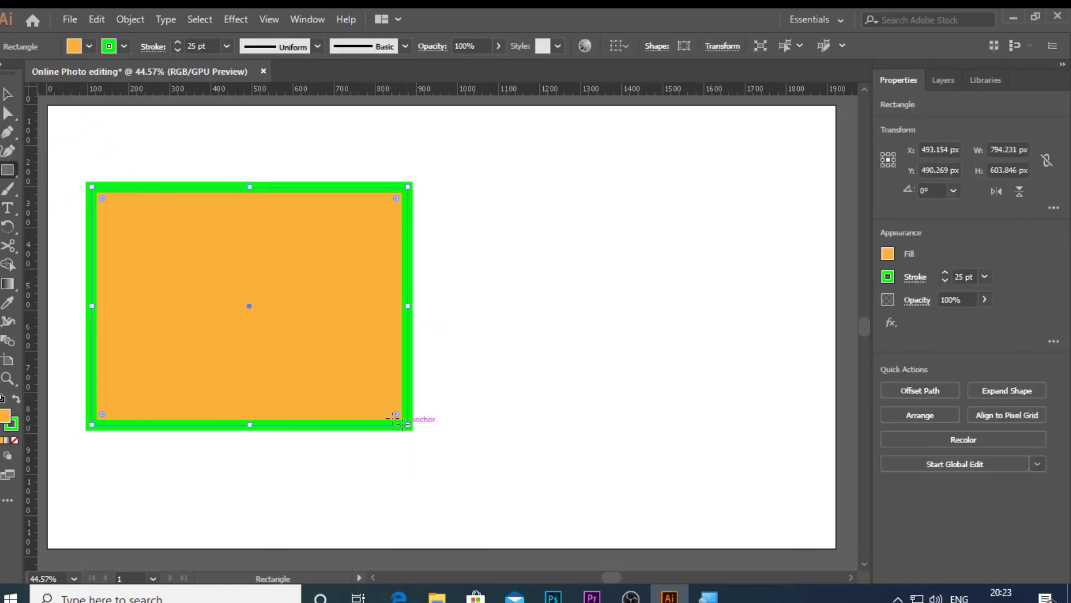
left_click(887, 277)
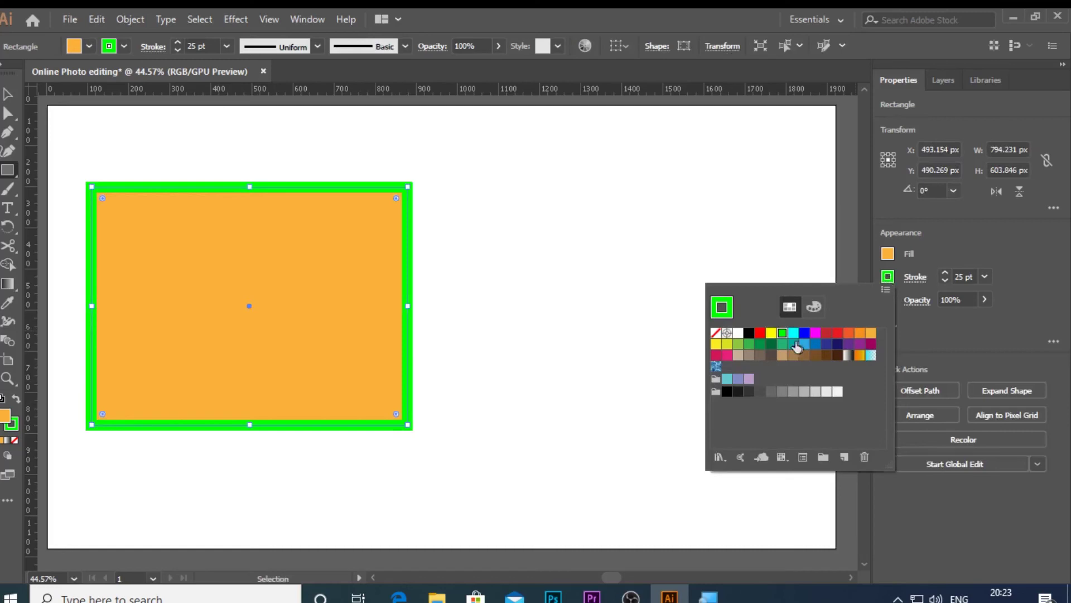
left_click(760, 333)
left_click(749, 333)
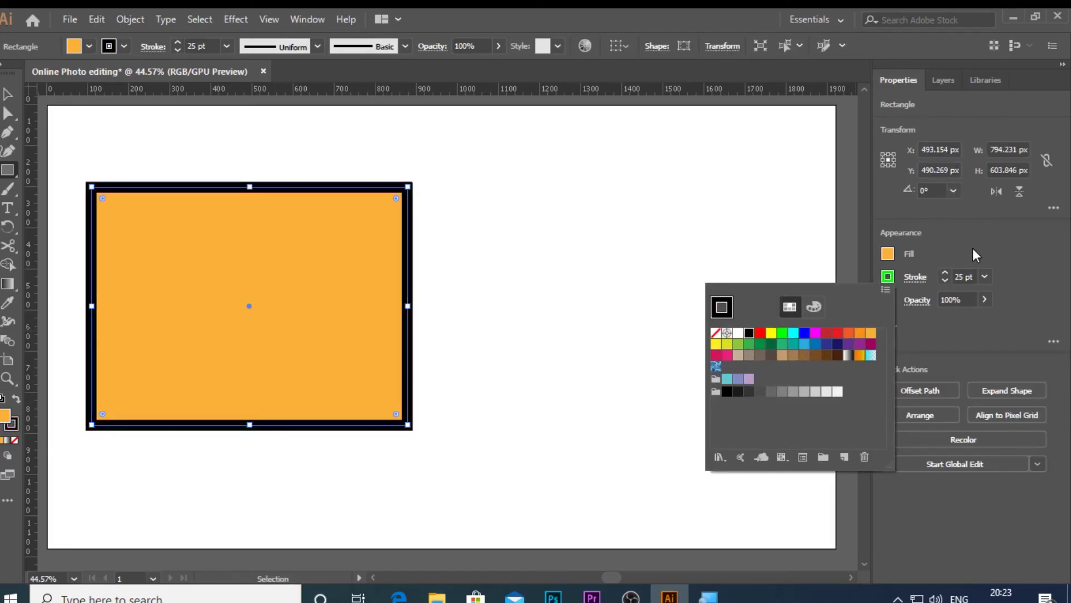
Set the rectangle's stroke weight to 0 pt, leaving only the orange fill
left_click(946, 276)
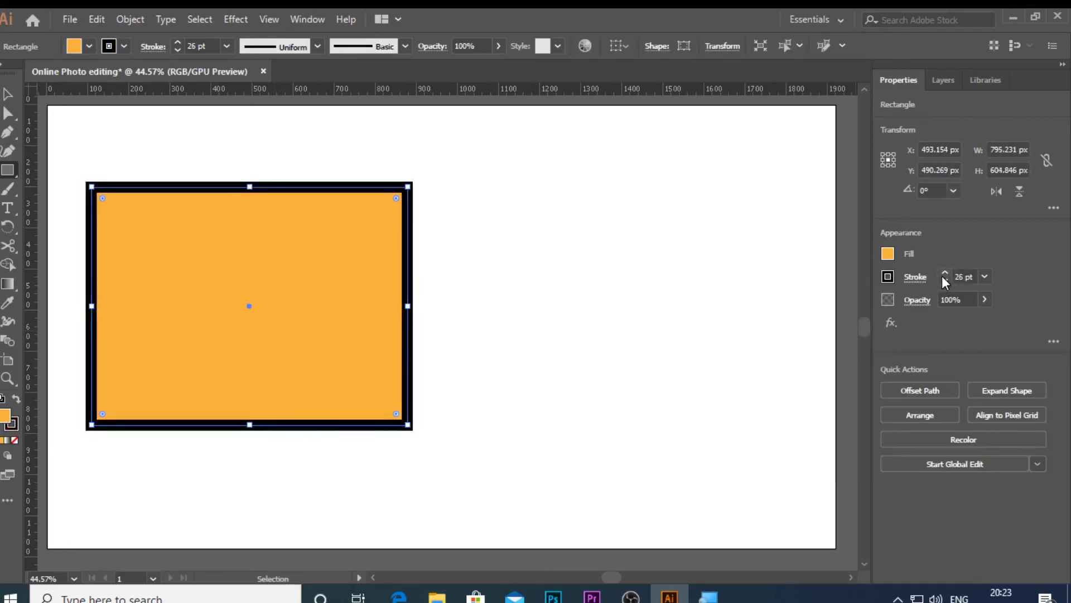
left_click(944, 273)
left_click(944, 283)
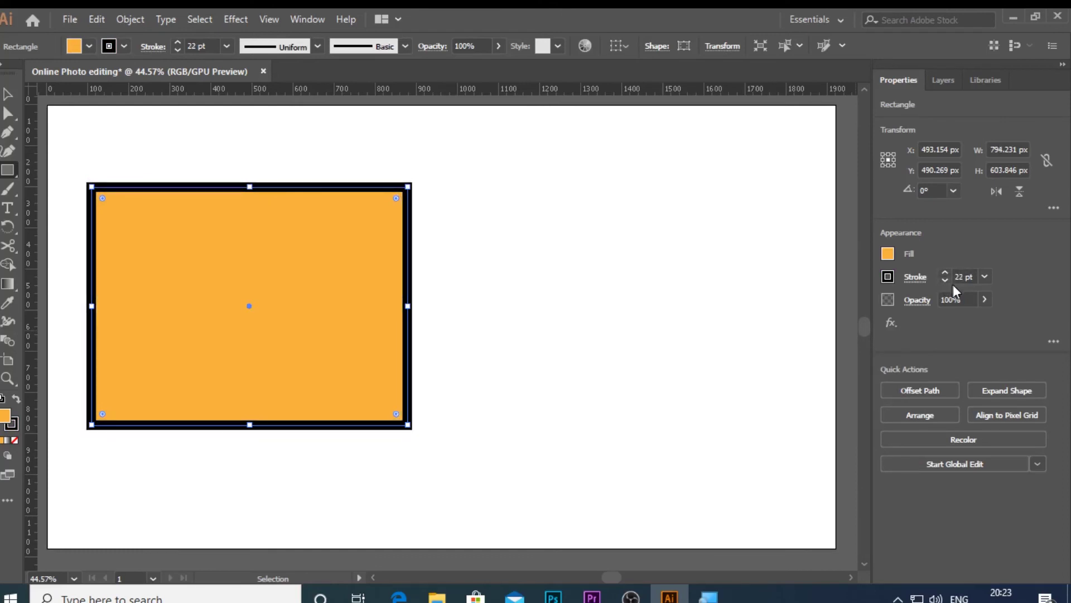
left_click(957, 276)
type("10")
key("BackSpace")
key("BackSpace")
type("0")
key("Return")
Move the orange rectangle toward the artboard centre and enlarge it to about 1092 × 673 px
left_click(8, 94)
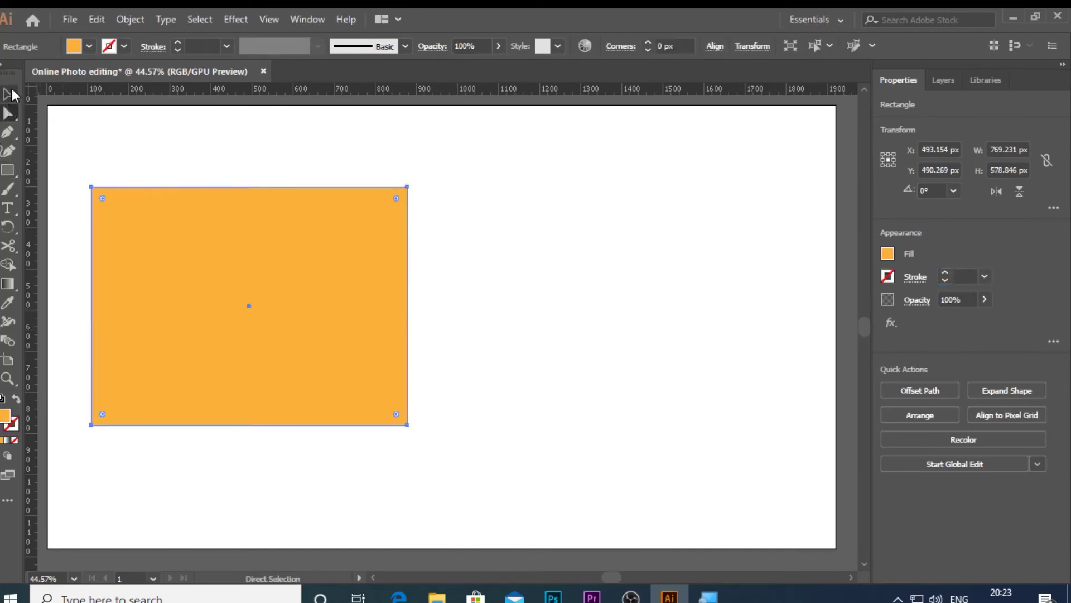
left_click_drag(284, 321, 462, 308)
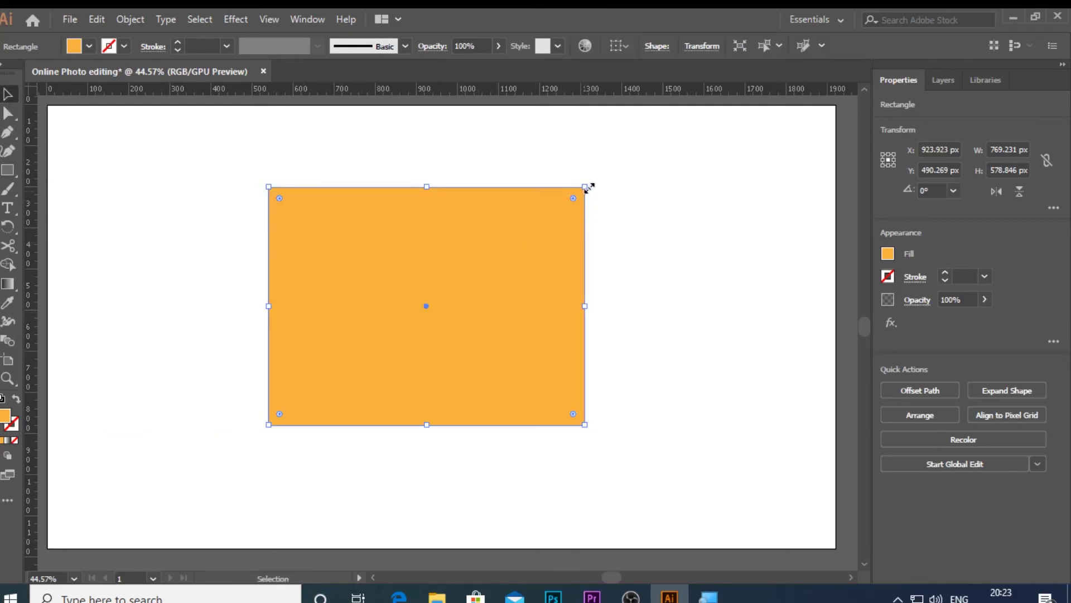
left_click_drag(584, 187, 657, 184)
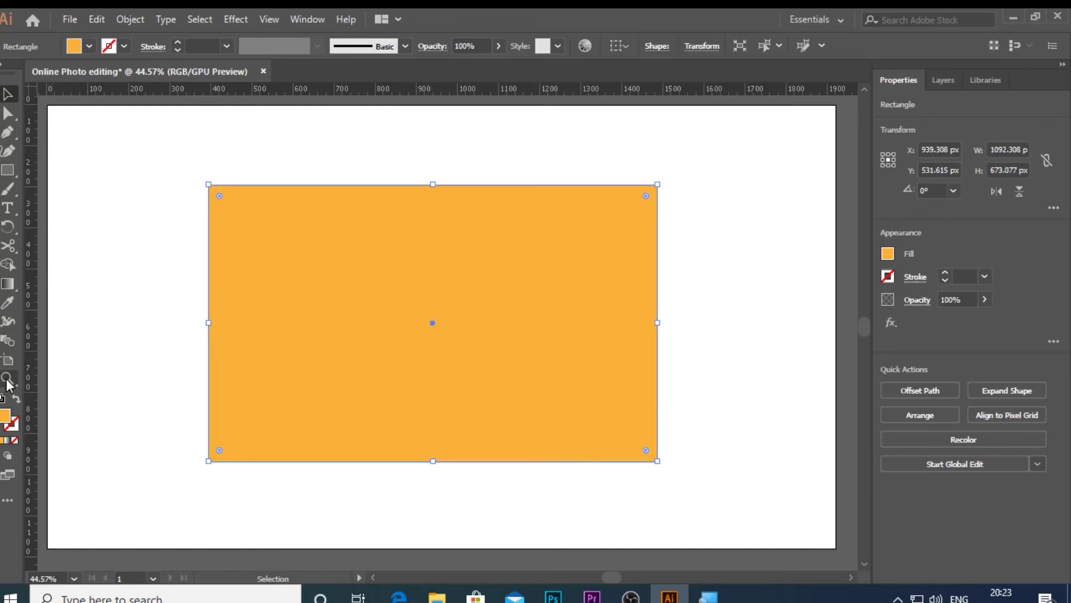
Give the rectangle a widened radial gradient with an orange centre stop
left_click(10, 289)
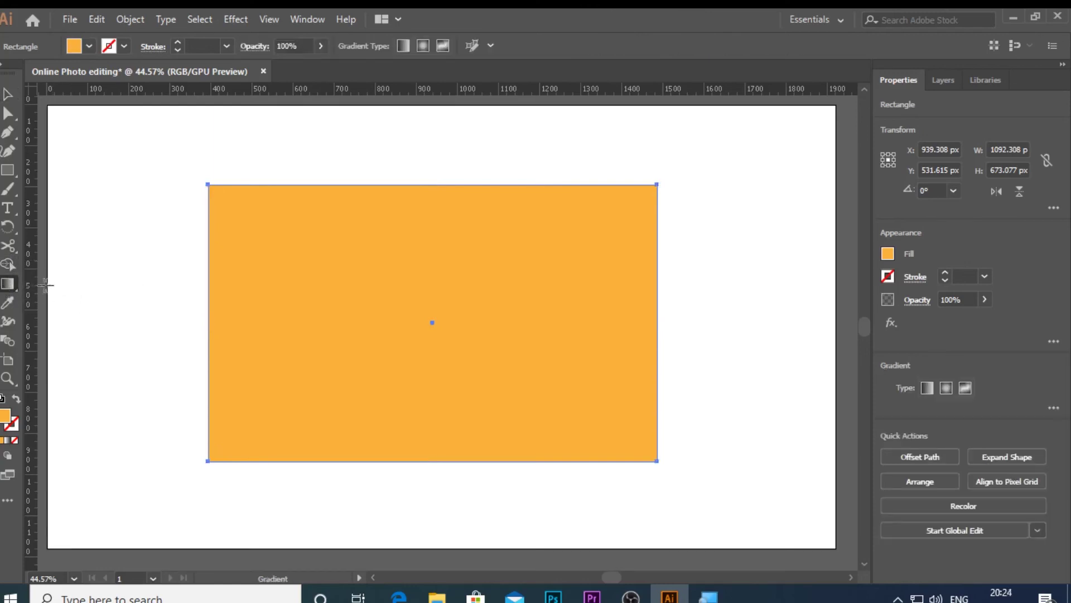
left_click(927, 388)
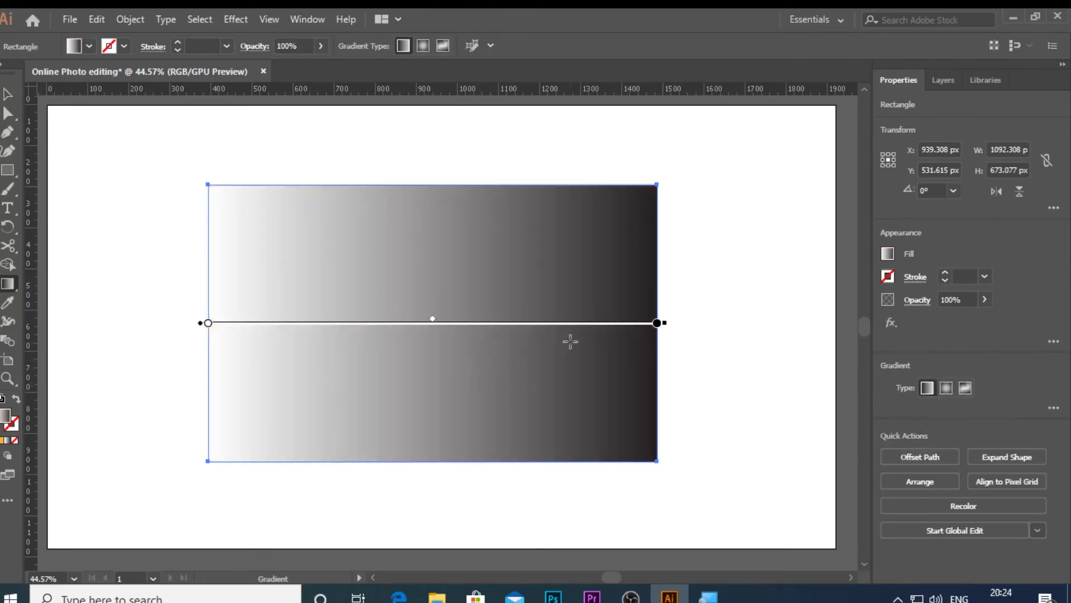
left_click(944, 387)
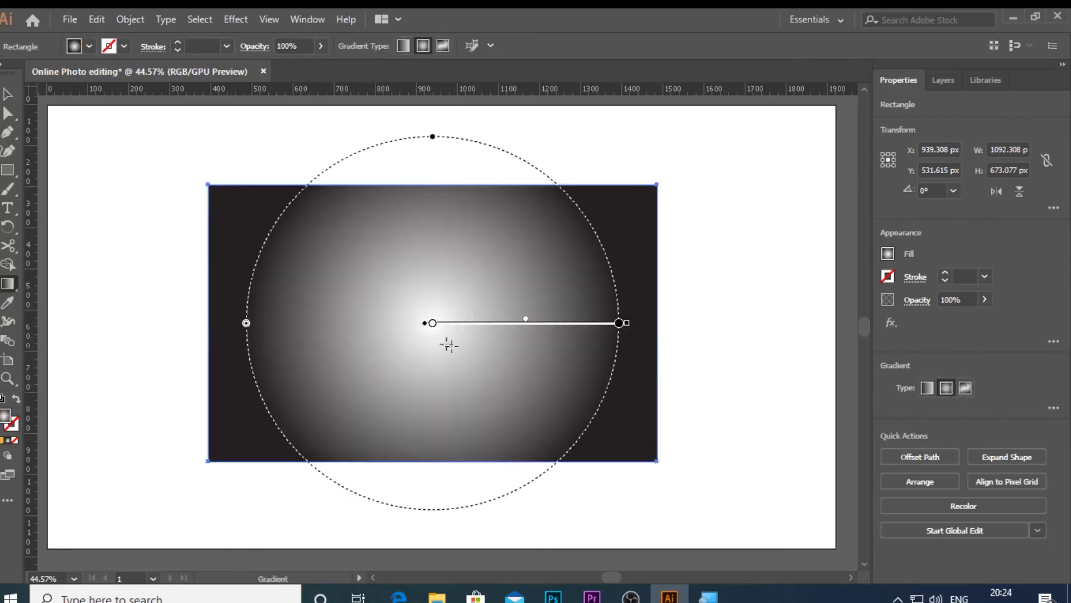
left_click_drag(630, 324, 670, 322)
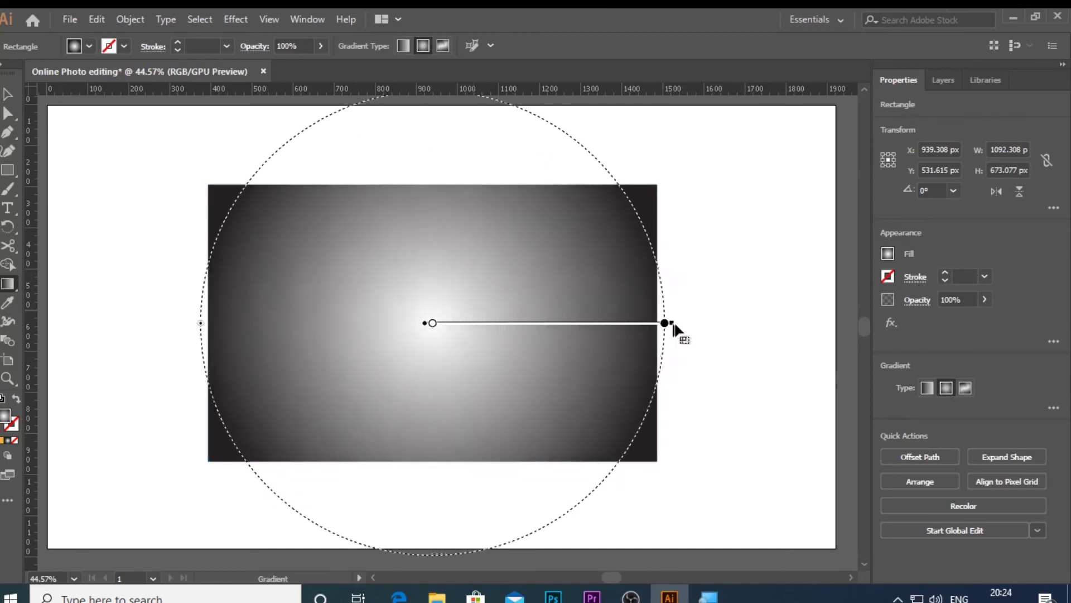
double_click(433, 323)
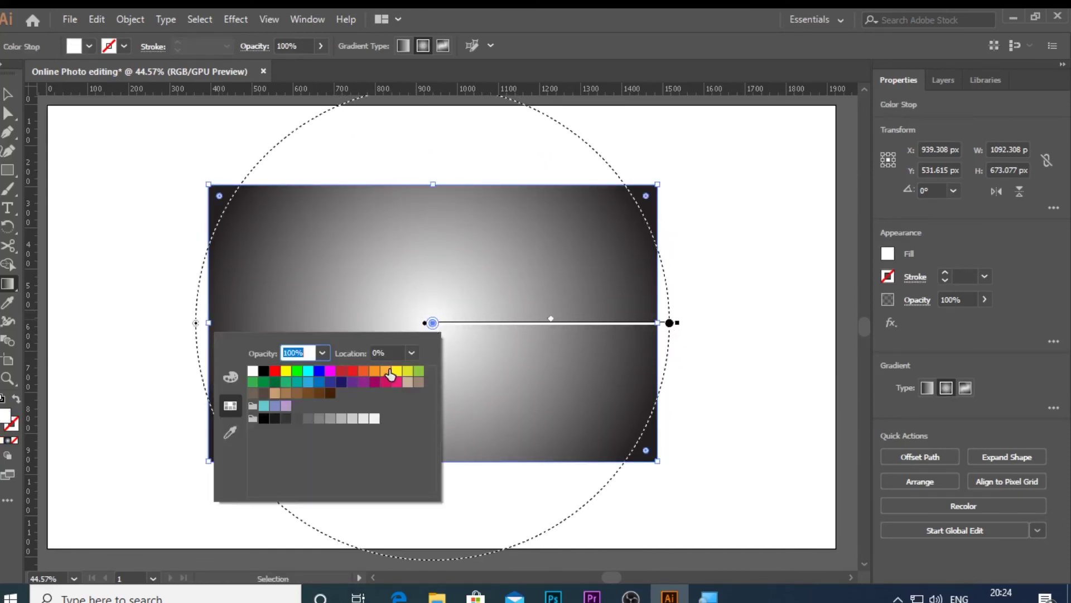
left_click(386, 371)
left_click(682, 335)
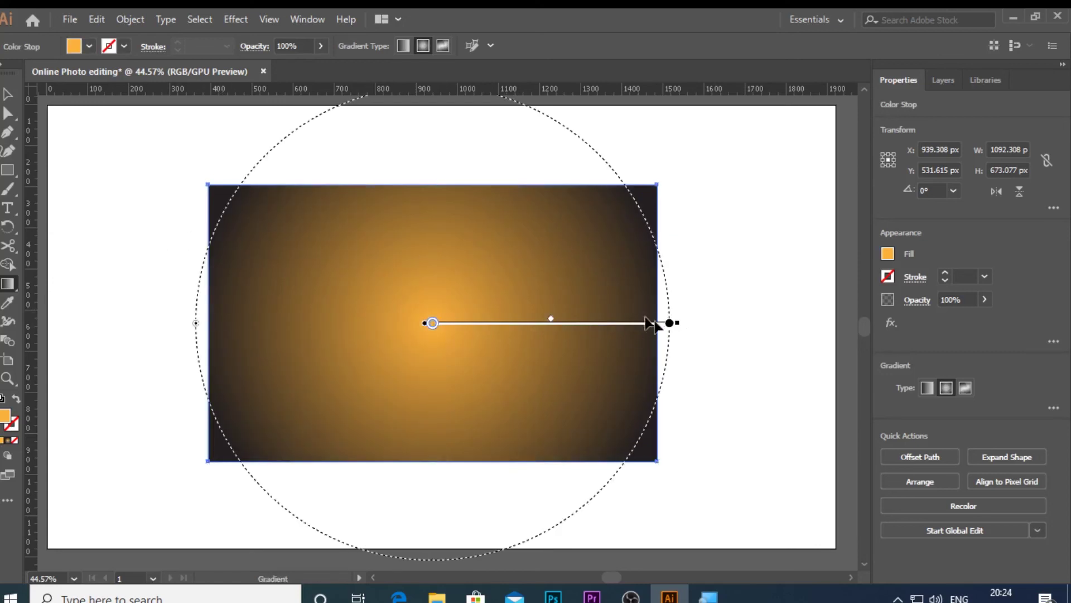
Set the outer gradient stop to dark brown, then deselect the rectangle
double_click(669, 323)
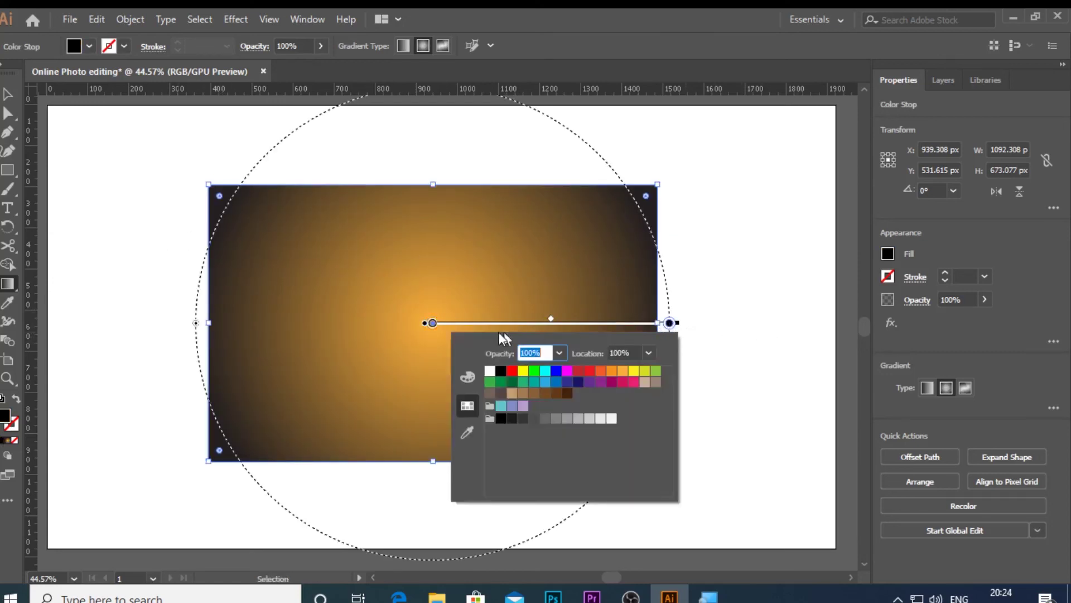
left_click(523, 418)
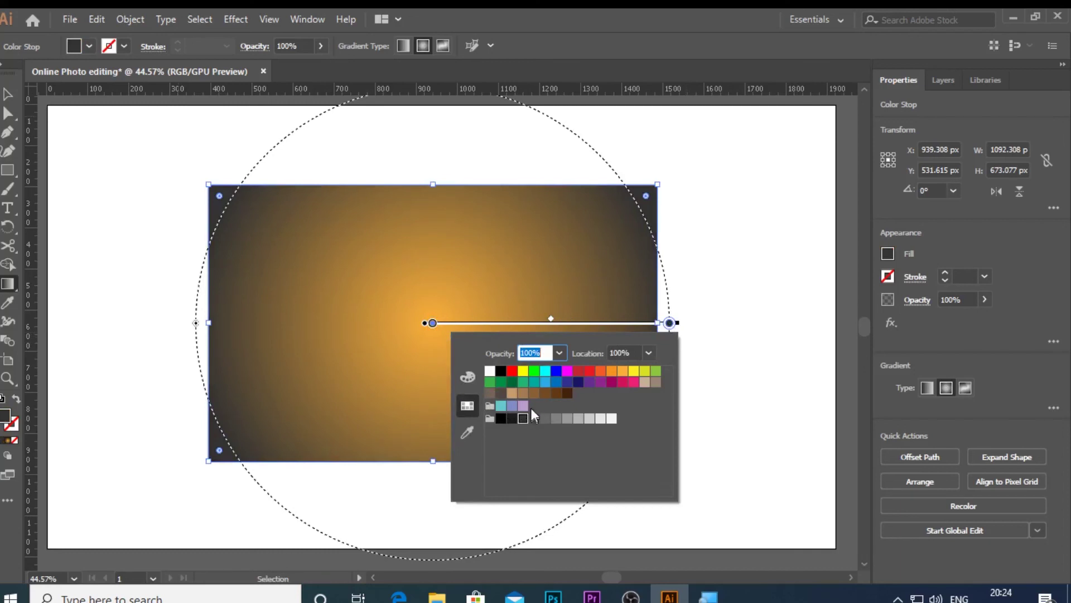
left_click(512, 370)
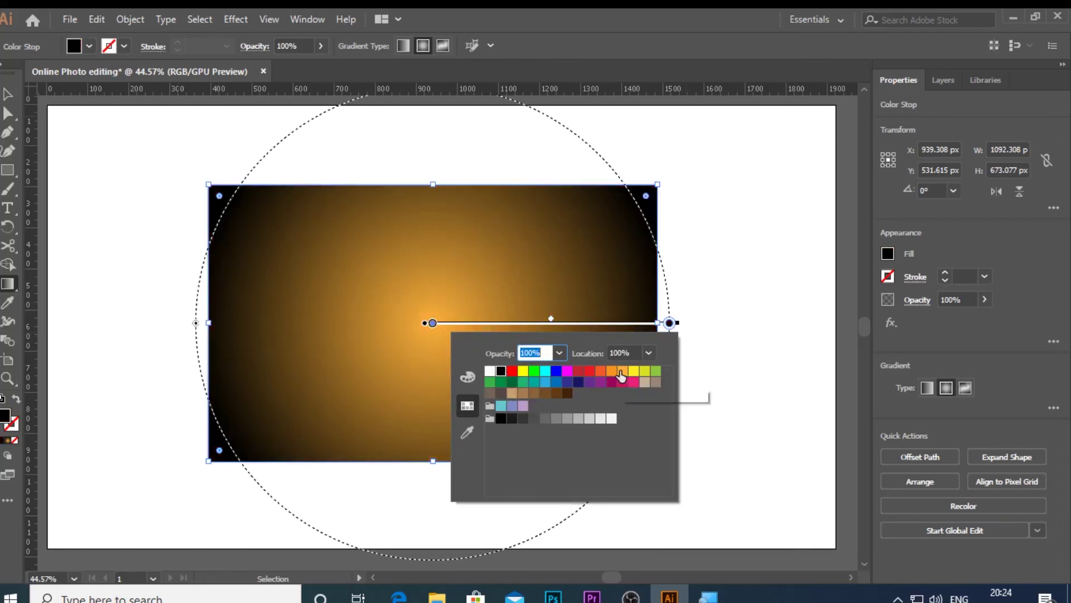
left_click(622, 372)
left_click(656, 372)
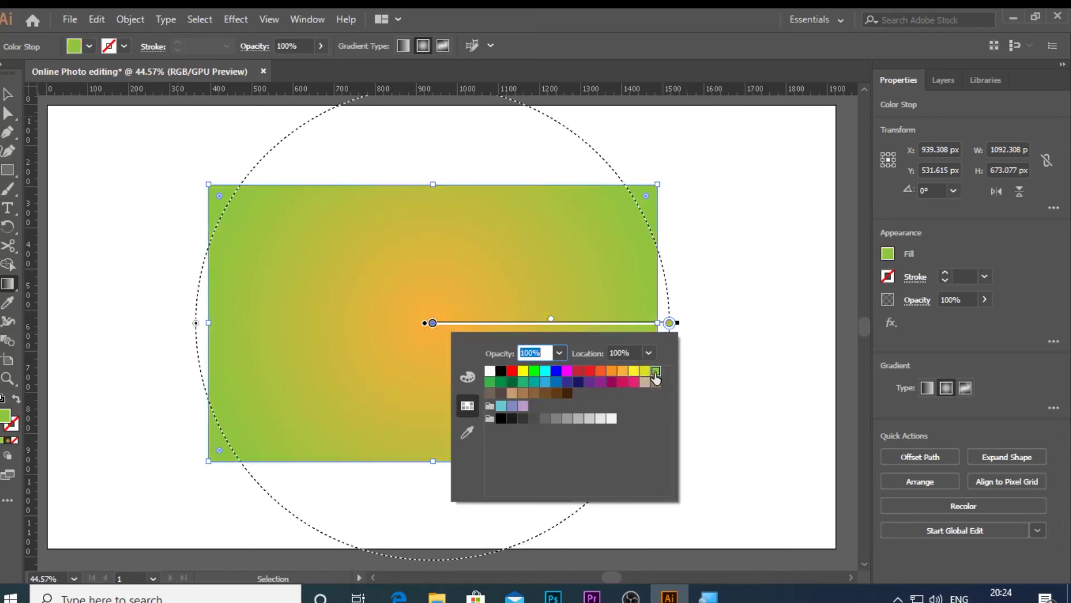
left_click(568, 419)
left_click(545, 393)
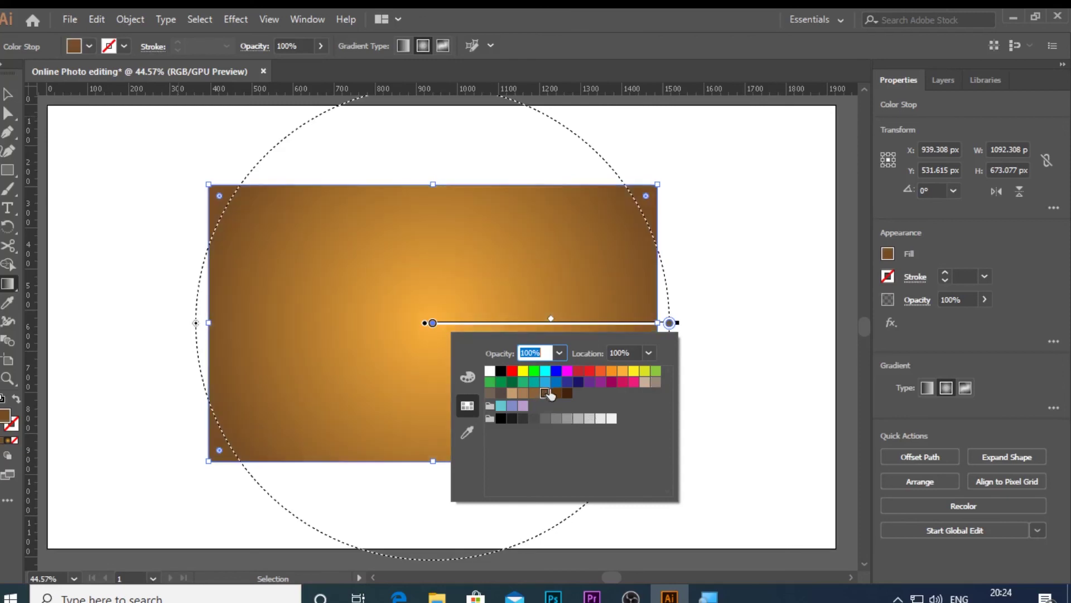
left_click(558, 393)
left_click(755, 290)
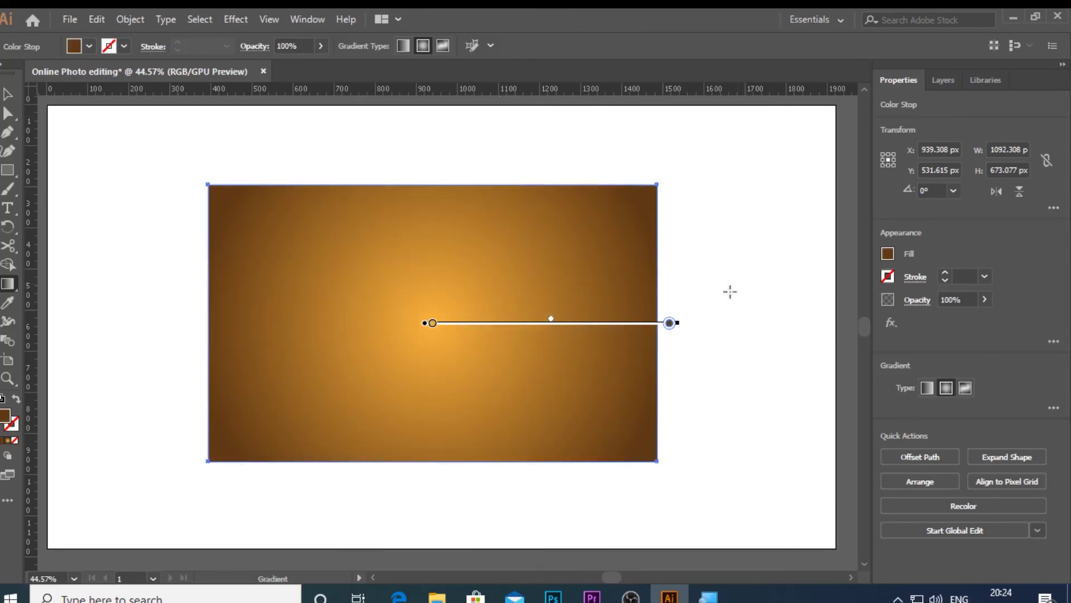
left_click(8, 95)
left_click(485, 464)
Enlarge the gradient rectangle to about 1233 × 792 px and reposition it on the artboard
left_click(505, 431)
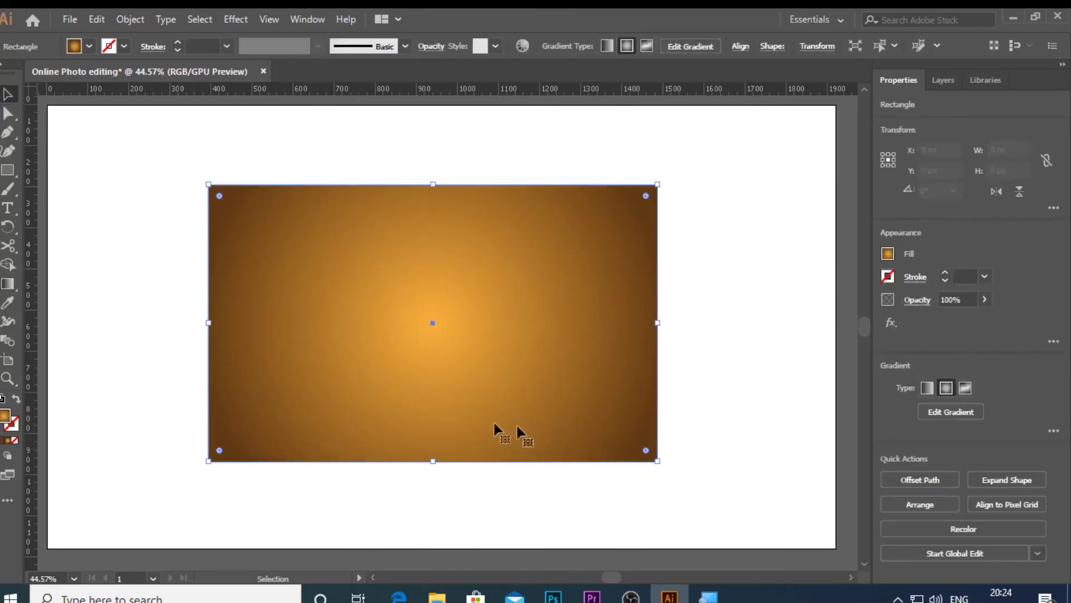
left_click_drag(467, 372, 477, 355)
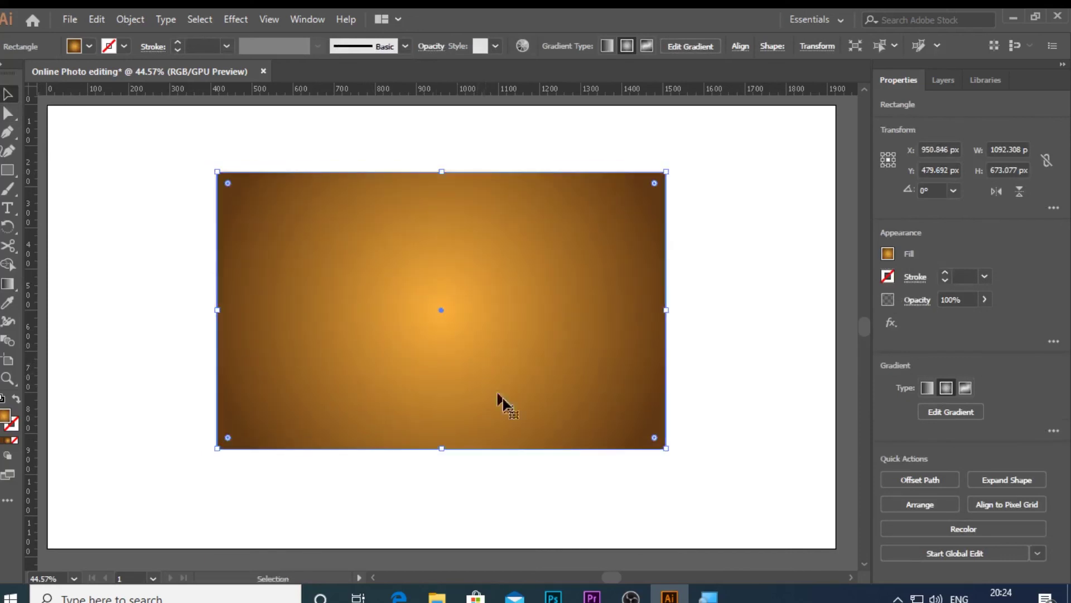
left_click_drag(666, 448, 724, 496)
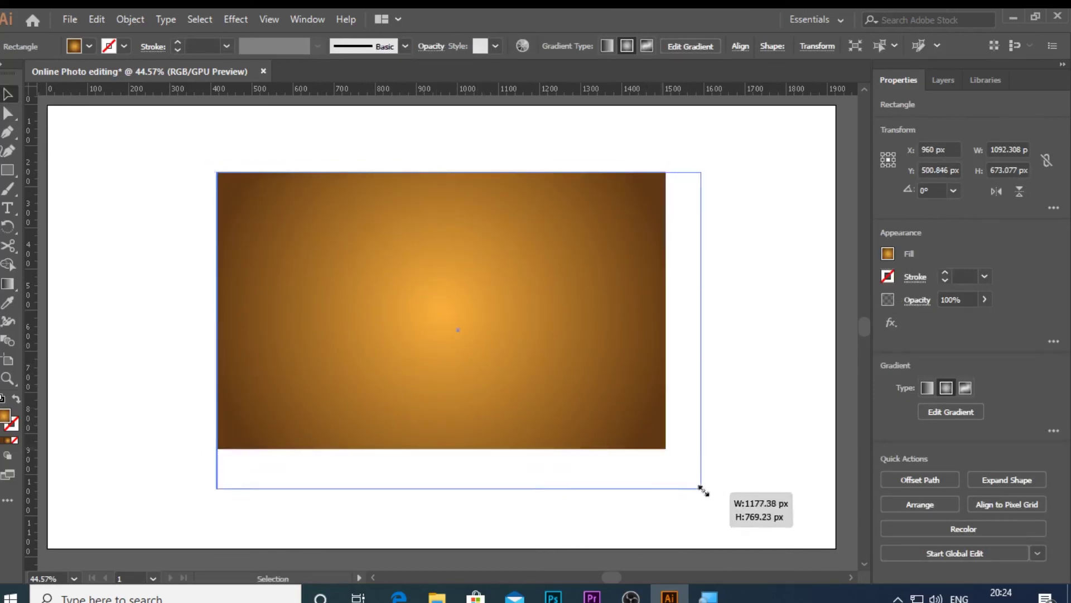
left_click_drag(599, 424, 572, 411)
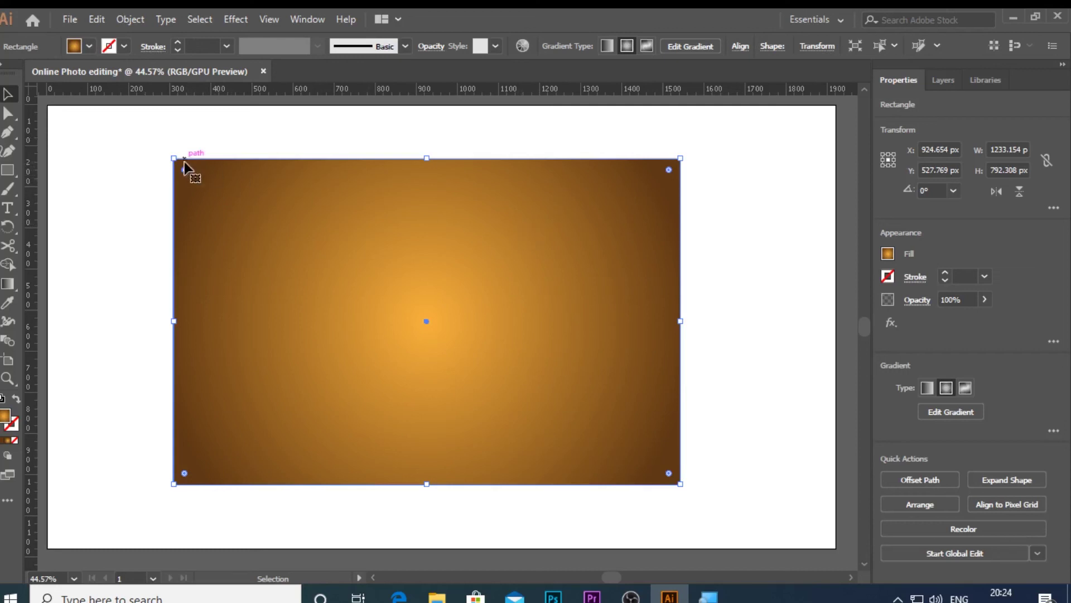
Deeply round the top-left and bottom-right corners and slightly round the other two
left_click_drag(185, 171, 408, 432)
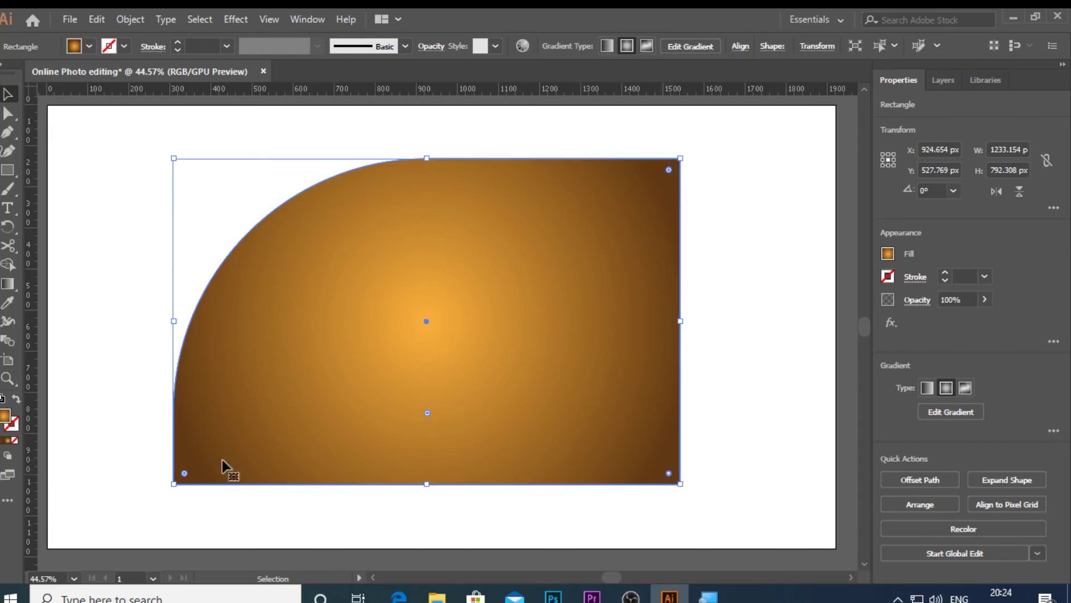
left_click_drag(185, 473, 290, 419)
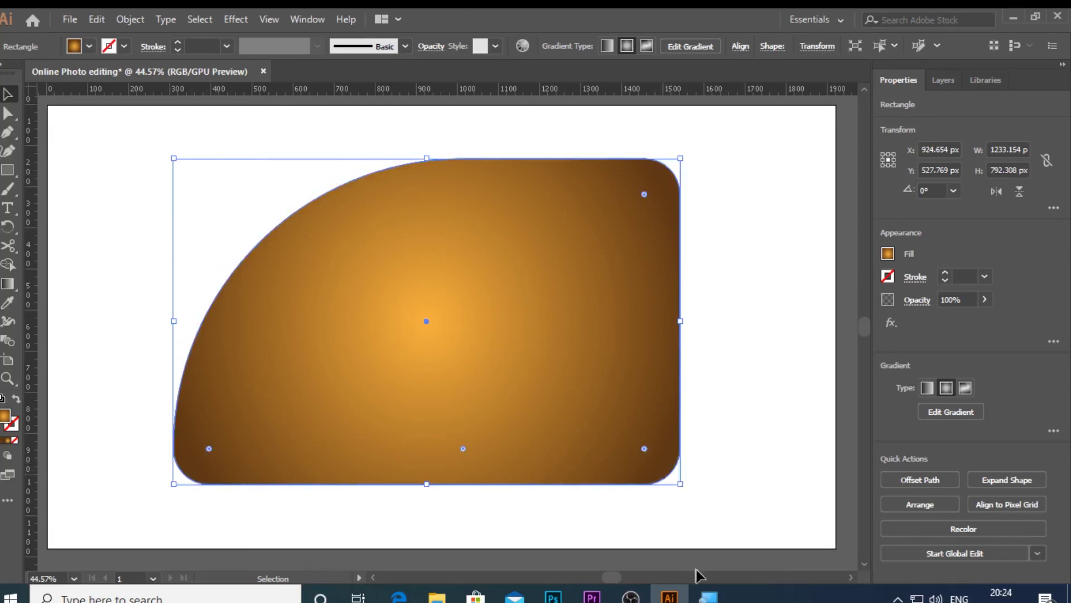
mouse_move(644, 448)
left_mouse_down()
mouse_move(544, 376)
mouse_move(220, 210)
mouse_move(188, 211)
left_mouse_up()
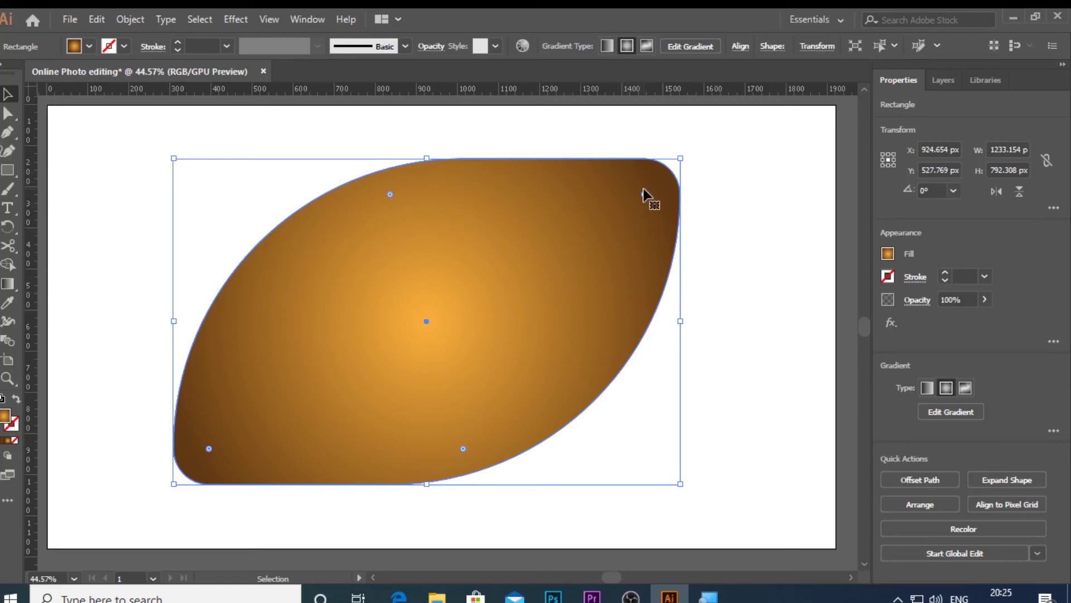
mouse_move(644, 195)
left_mouse_down()
mouse_move(605, 212)
mouse_move(620, 210)
left_mouse_up()
Deselect the finished gradient lens shape by clicking empty artboard space
left_click(210, 236)
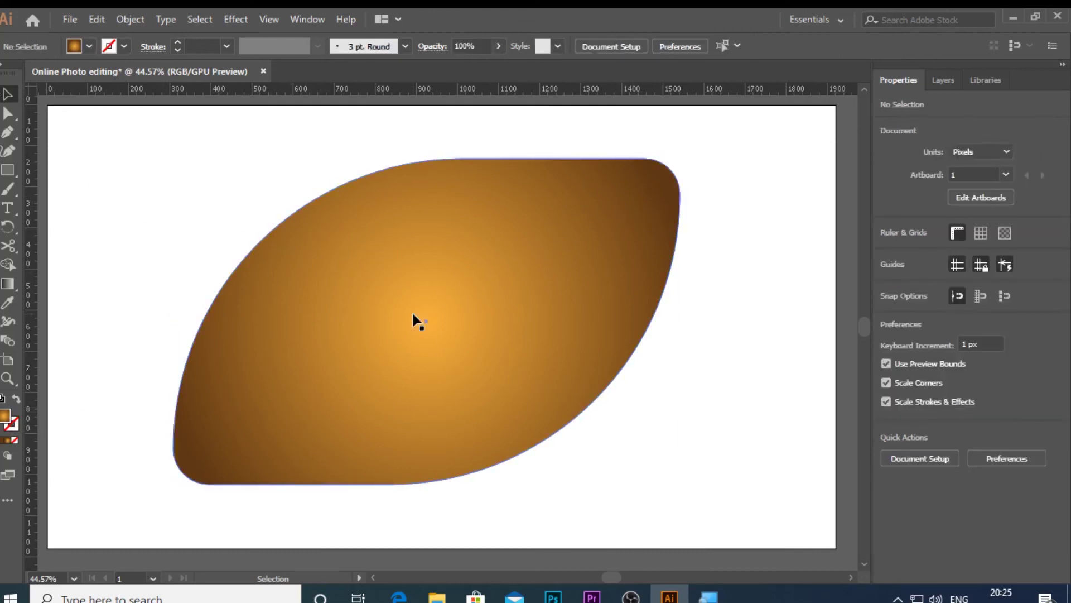